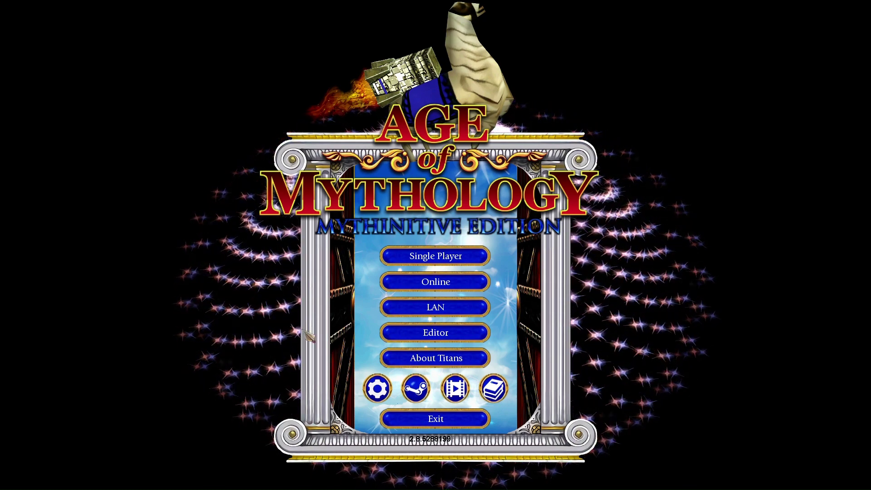
# Open the scenario editor and insert a new trigger in the Trigger Editor.
pyautogui.click(455, 338)
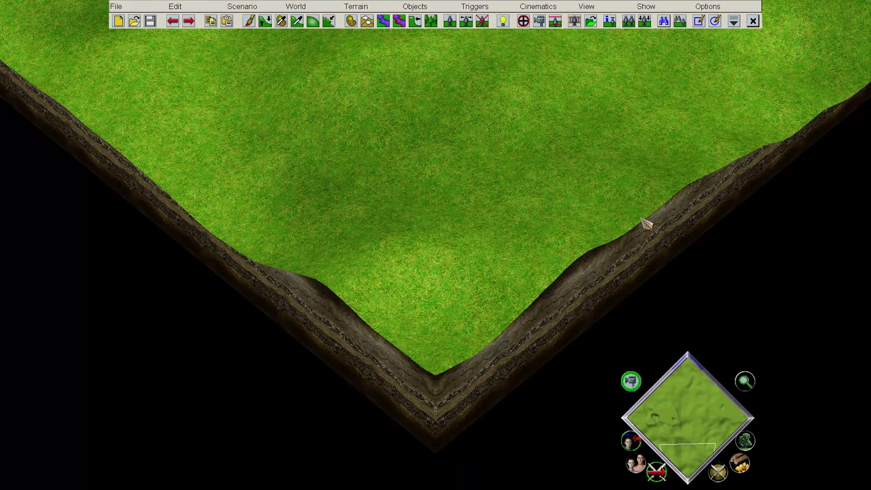
pyautogui.click(523, 21)
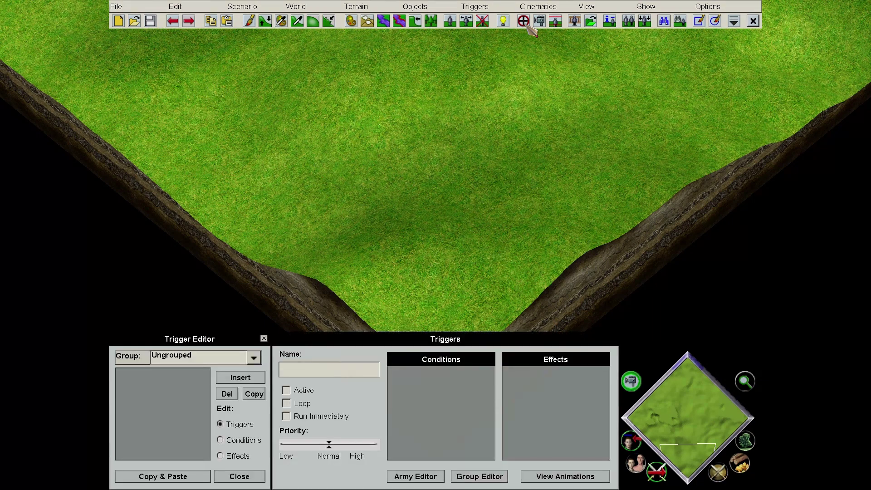
pyautogui.press('Up')
pyautogui.press('Up')
pyautogui.press('Up')
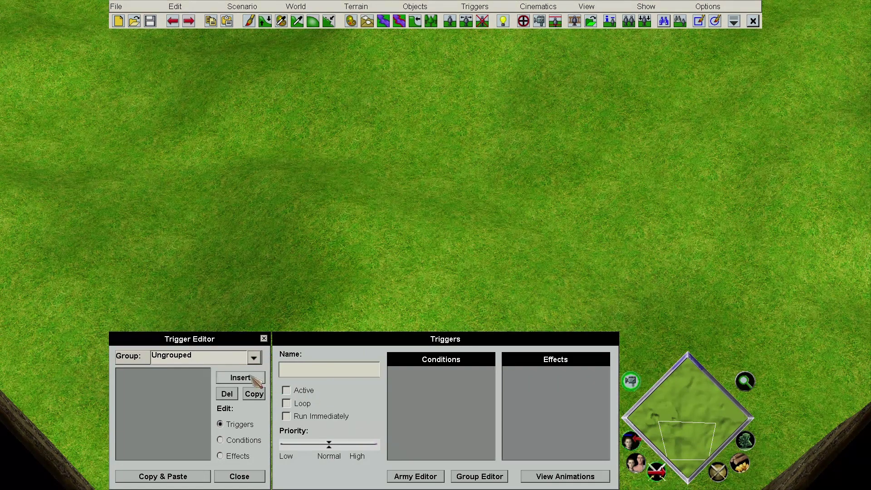
pyautogui.click(254, 381)
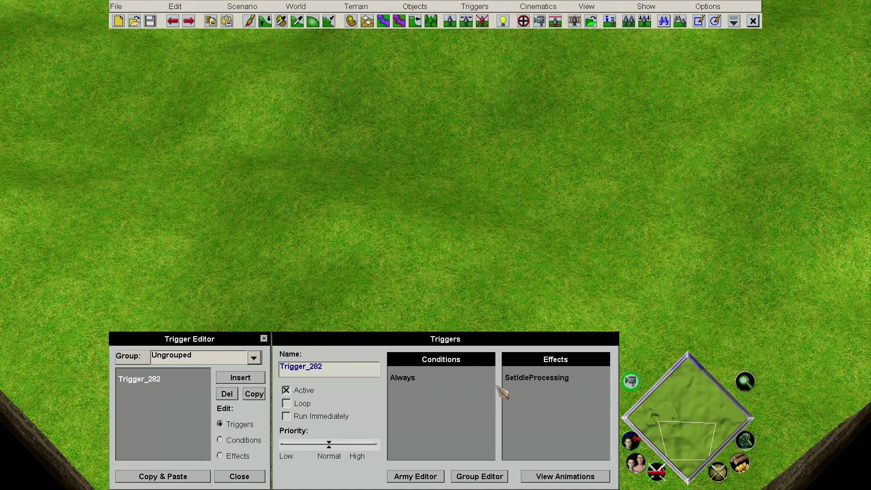
# Review the new trigger's default condition and effect, returning to its general settings.
pyautogui.click(257, 441)
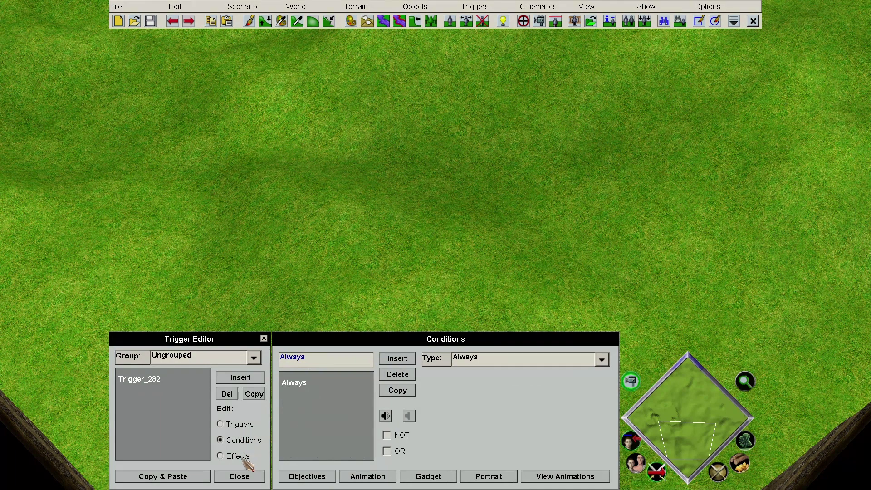
pyautogui.click(246, 464)
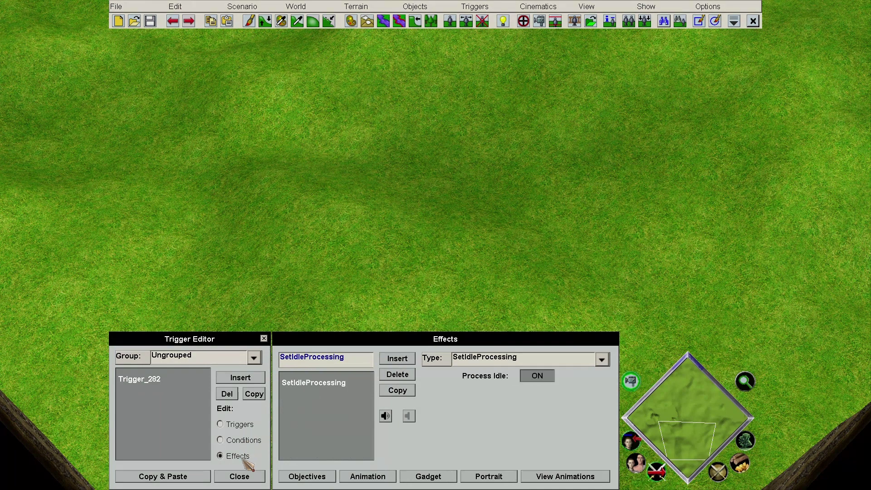
pyautogui.click(239, 424)
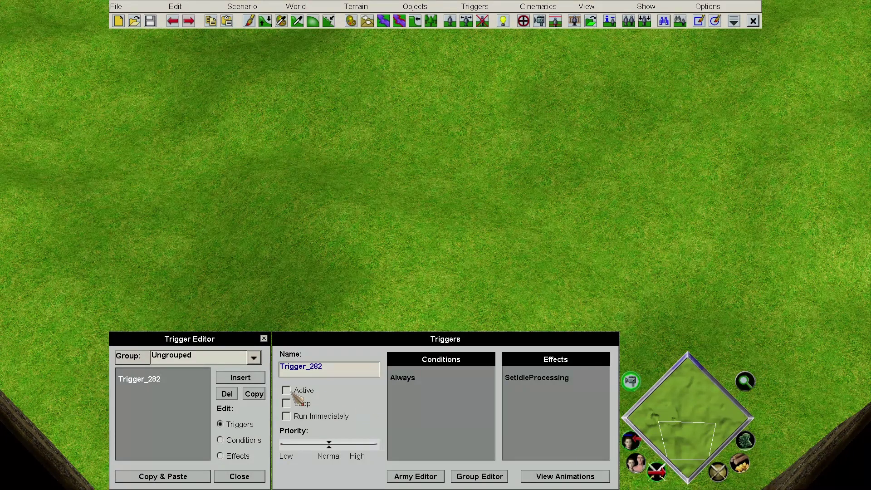
# Turn the trigger's Active option back on and try the High priority setting.
pyautogui.click(308, 389)
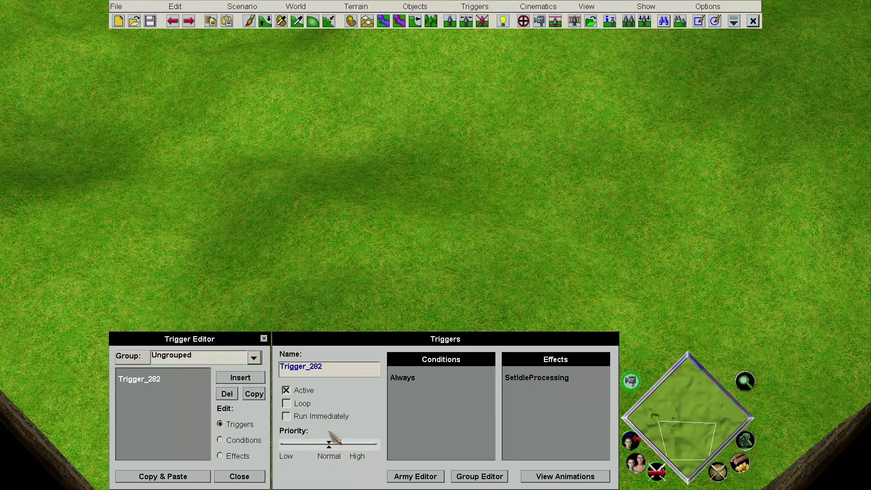
pyautogui.moveTo(330, 446); pyautogui.dragTo(375, 448)
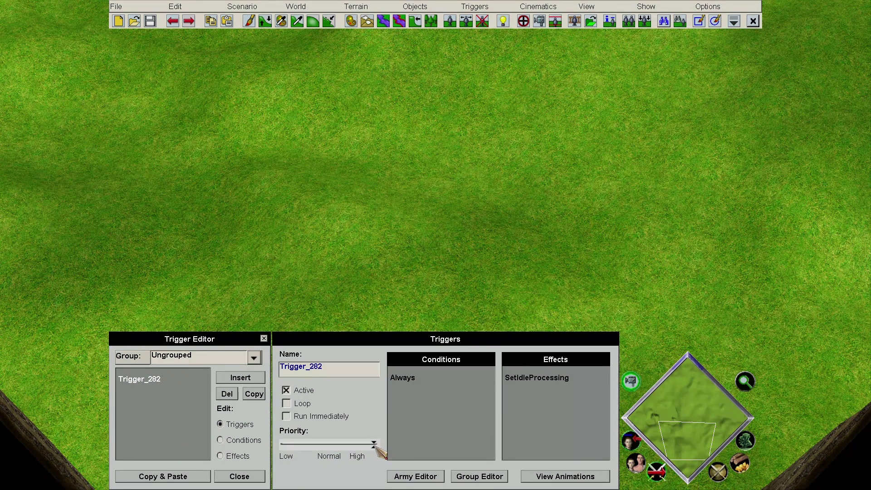
# Check the trigger's condition and change its effect type to Grant God Power.
pyautogui.click(245, 440)
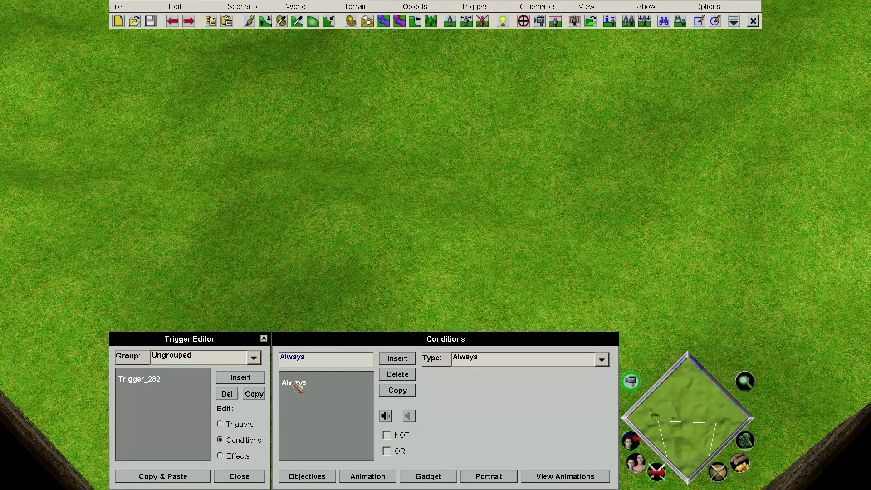
pyautogui.click(249, 455)
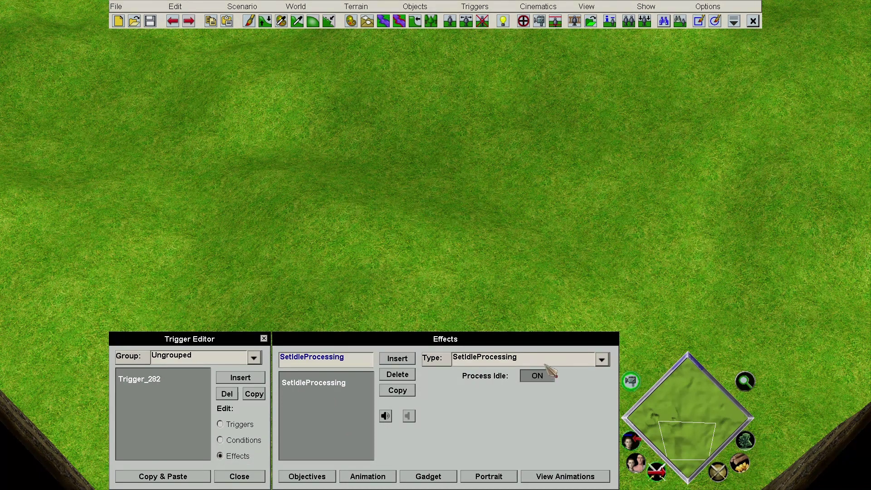
pyautogui.click(602, 359)
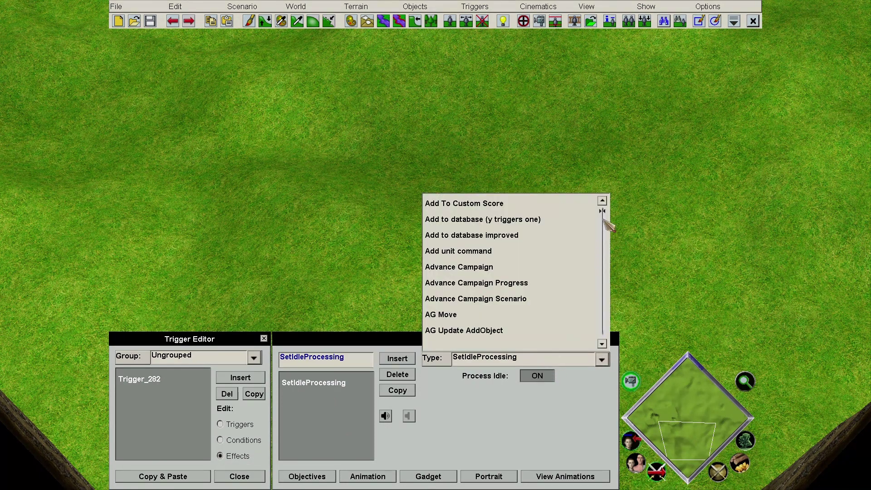
pyautogui.scroll(-3, 608, 220)
pyautogui.moveTo(607, 219); pyautogui.dragTo(615, 337)
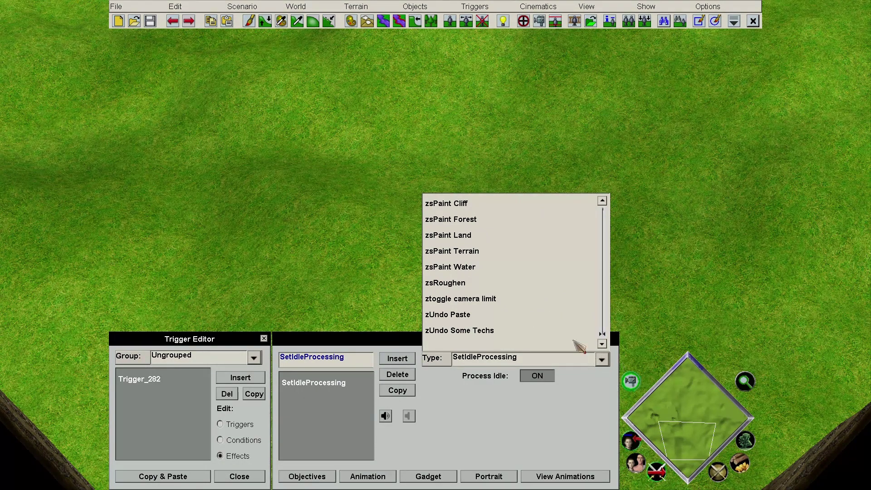
pyautogui.press('g')
pyautogui.scroll(-3, 529, 313)
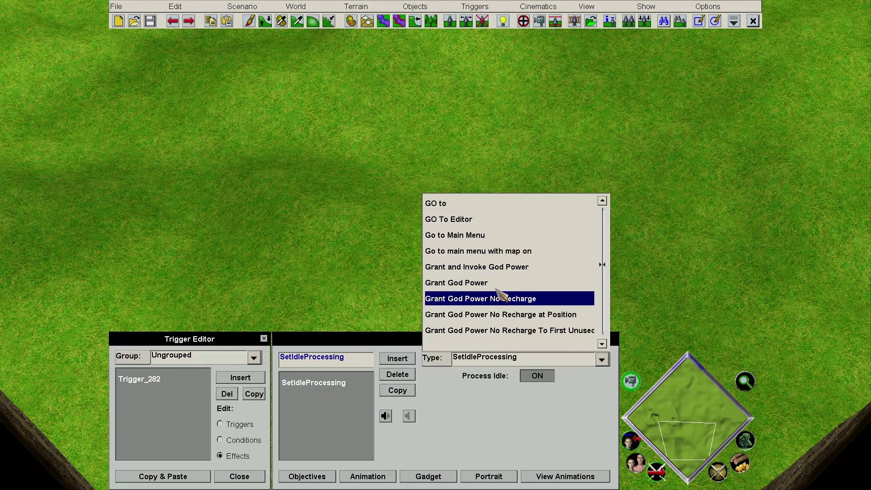
pyautogui.click(498, 285)
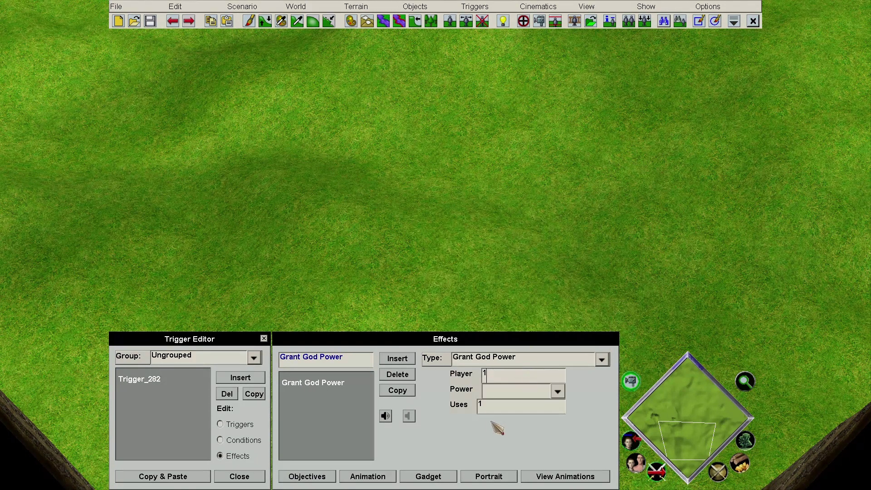
# Set the effect's god power to Volcano for player 1 and return to the trigger's general settings.
pyautogui.click(528, 391)
pyautogui.moveTo(559, 242); pyautogui.dragTo(558, 307)
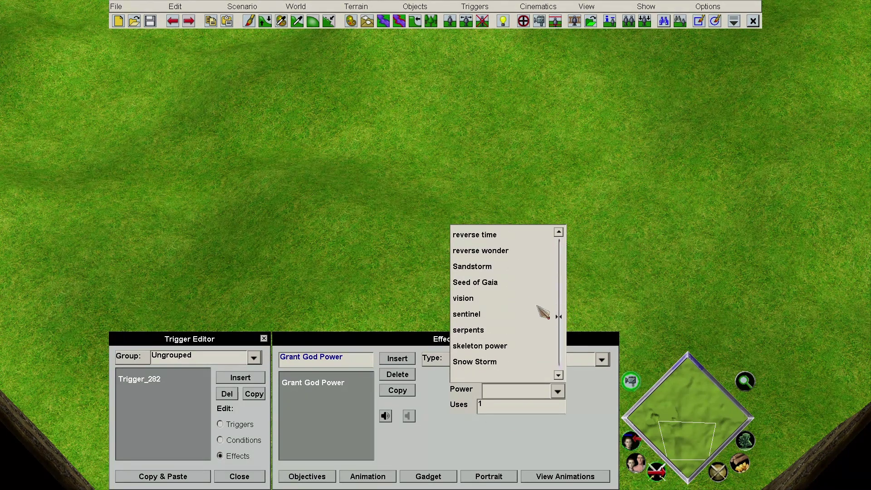
pyautogui.scroll(-3, 526, 302)
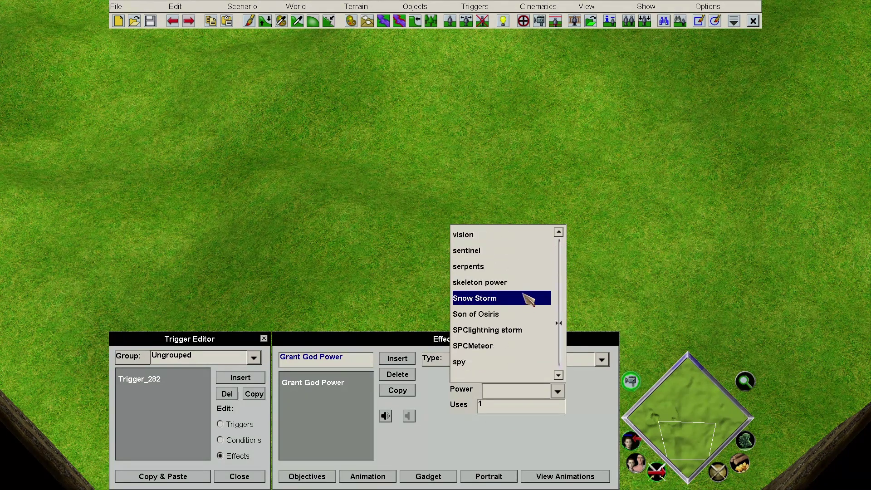
pyautogui.scroll(-3, 517, 279)
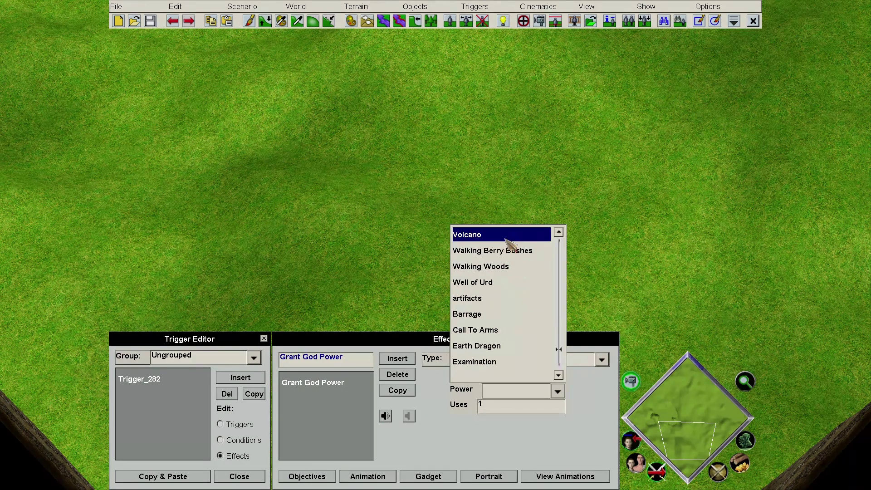
pyautogui.click(509, 237)
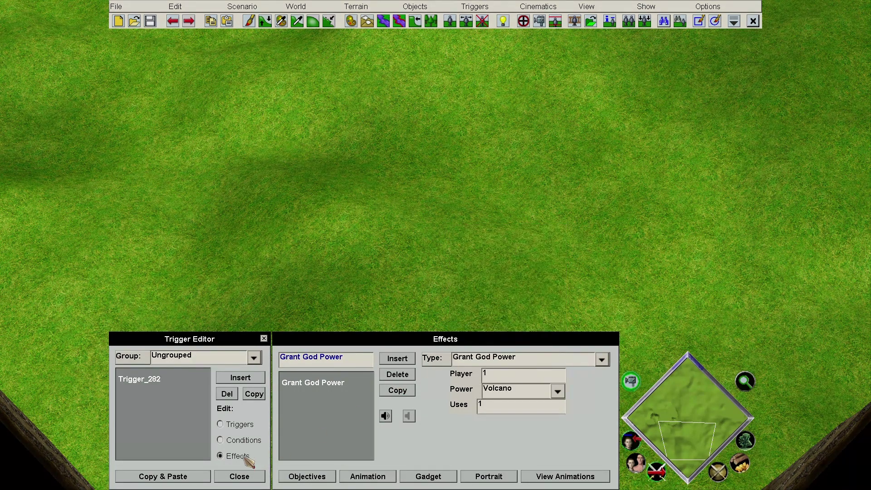
pyautogui.click(245, 425)
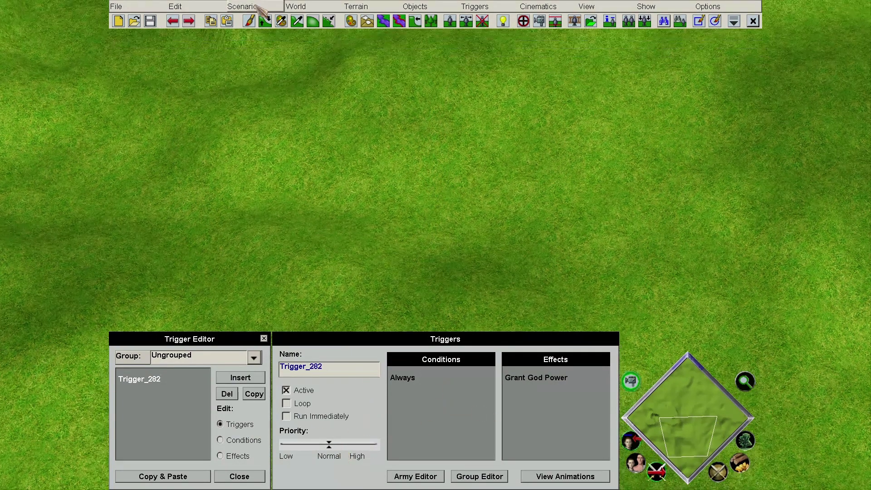
# Playtest the scenario to check the Volcano grant, and quit back to the editor.
pyautogui.click(253, 6)
pyautogui.click(284, 66)
pyautogui.click(426, 224)
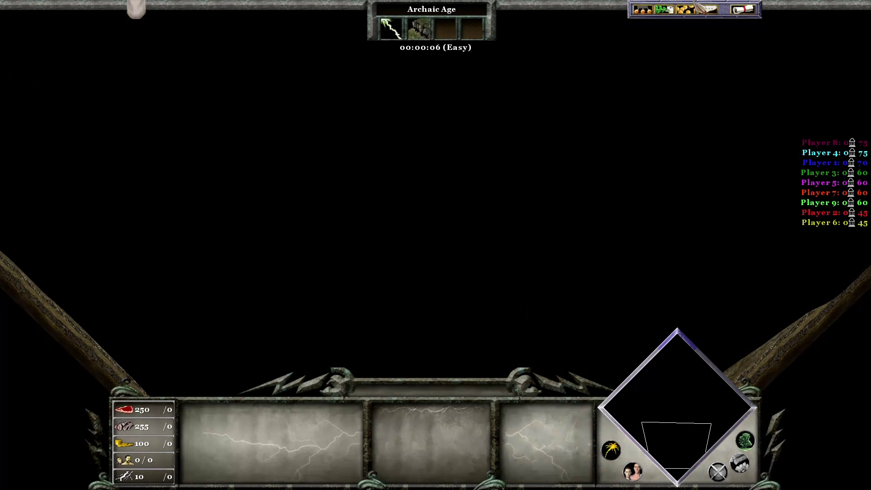
pyautogui.click(744, 11)
pyautogui.click(467, 205)
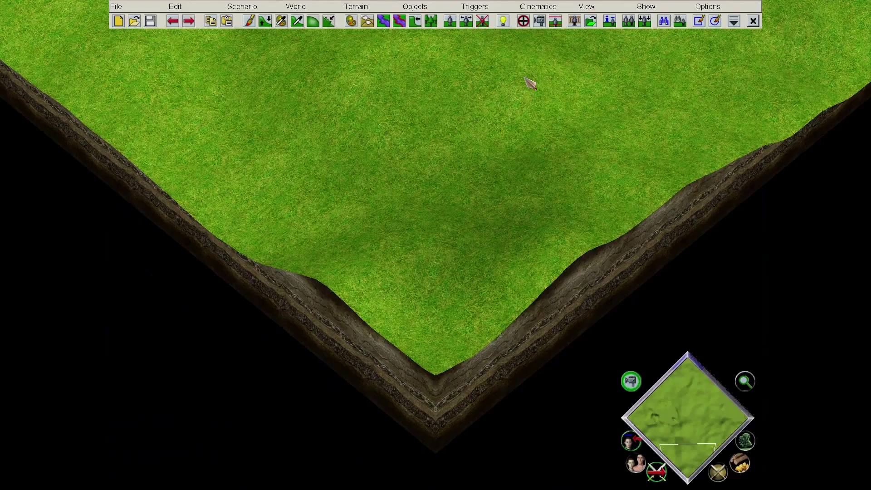
# Reopen Trigger_282 in the Trigger Editor and set its priority to High.
pyautogui.click(523, 20)
pyautogui.click(173, 381)
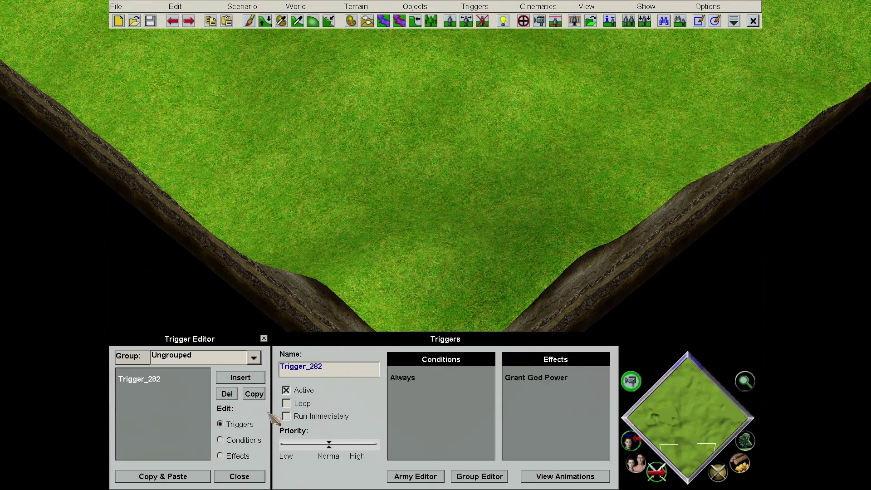
pyautogui.moveTo(335, 444); pyautogui.dragTo(377, 443)
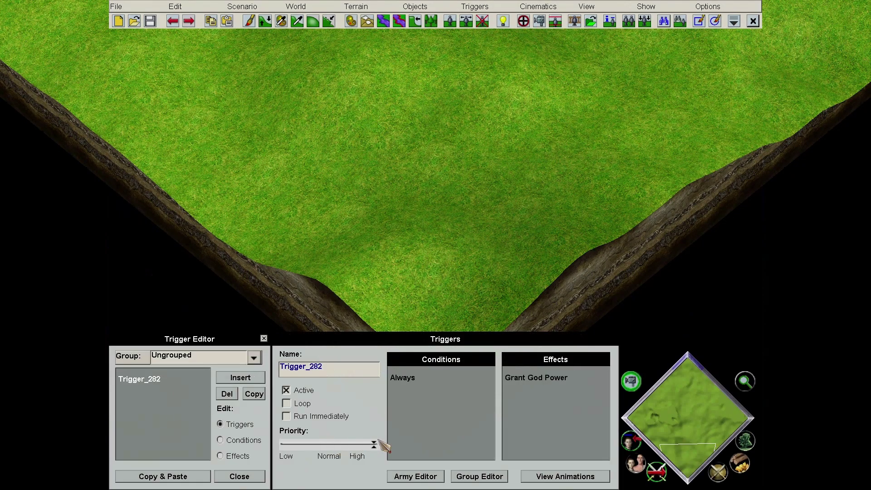
# Playtest the scenario with the trigger at High priority, and quit back to the editor.
pyautogui.click(242, 6)
pyautogui.click(267, 65)
pyautogui.click(420, 225)
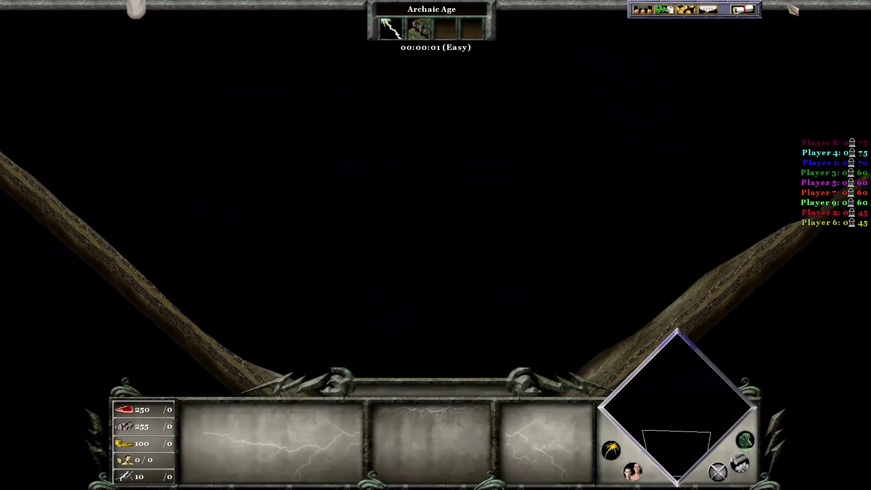
pyautogui.click(747, 11)
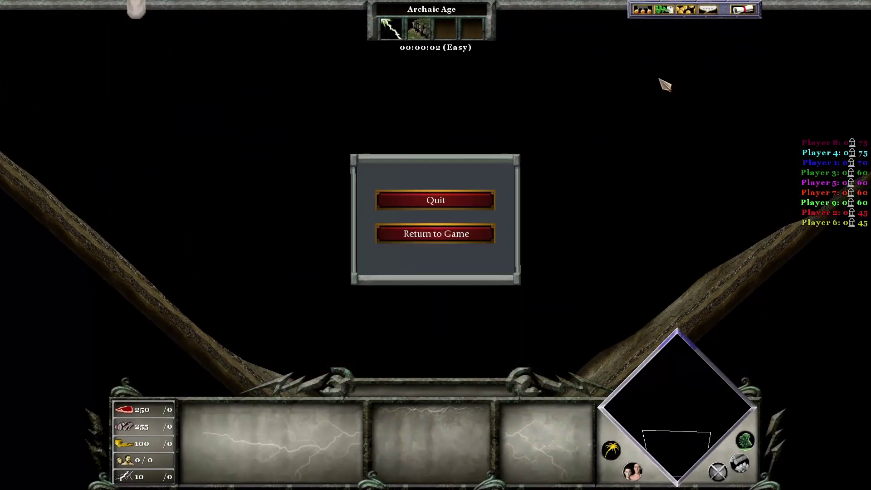
pyautogui.click(463, 201)
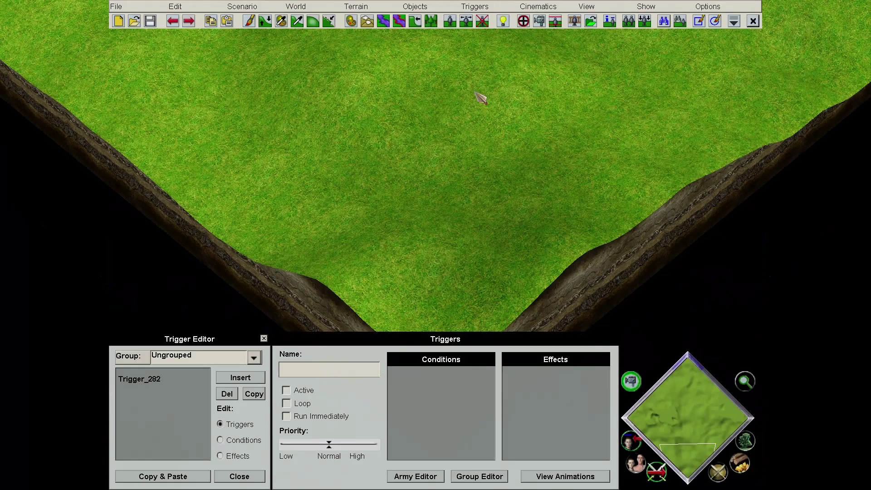
# Change Trigger_282's condition from Always to a Timer of 2 seconds.
pyautogui.click(159, 381)
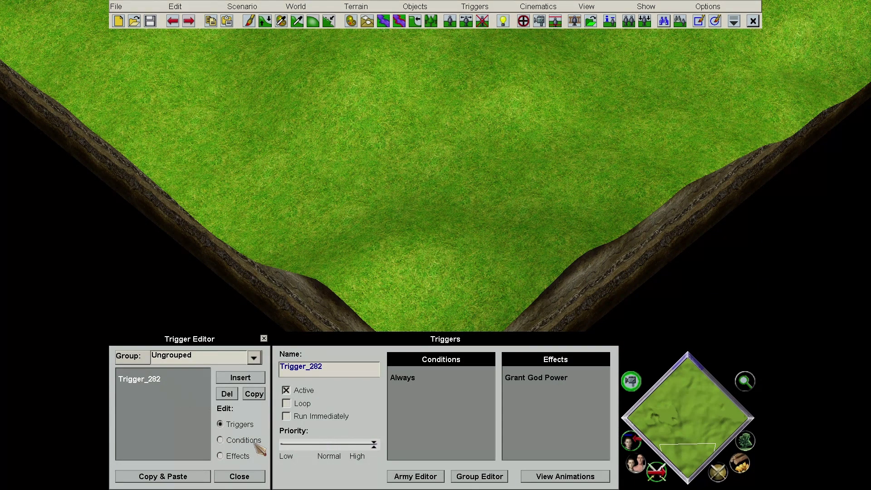
pyautogui.click(244, 440)
pyautogui.click(488, 358)
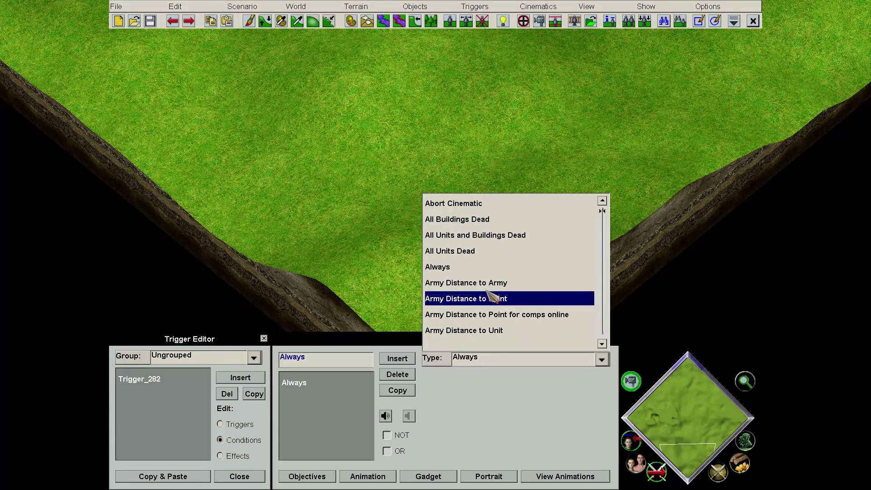
pyautogui.scroll(-15, 481, 272)
pyautogui.scroll(-2, 469, 247)
pyautogui.click(472, 283)
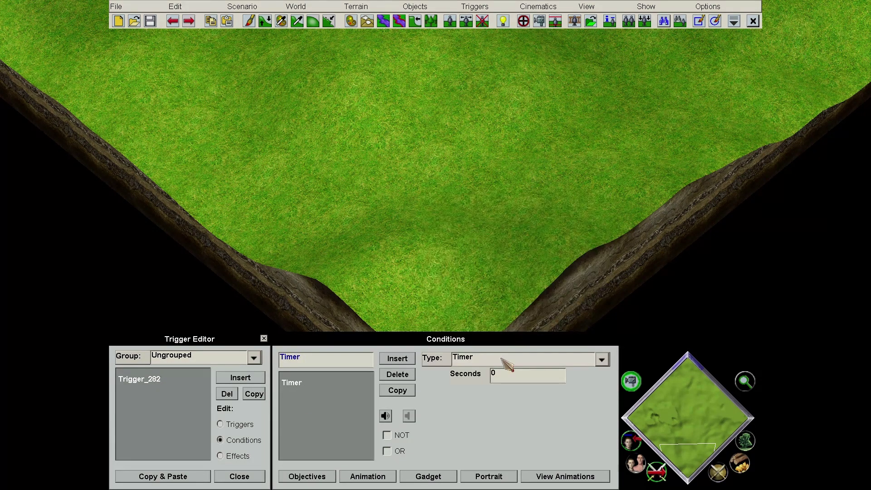
pyautogui.press('BackSpace')
pyautogui.write('2')
pyautogui.click(220, 424)
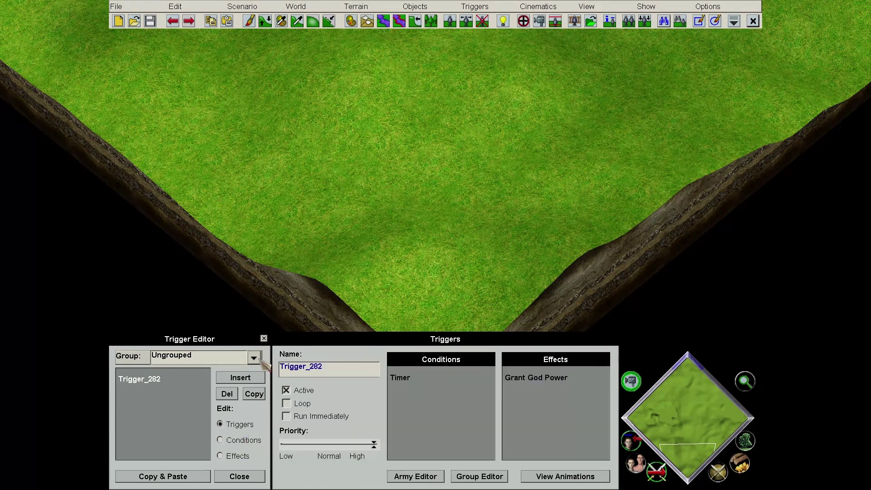
# Playtest the scenario with the 2-second Timer condition, and quit back to the editor.
pyautogui.click(241, 6)
pyautogui.click(278, 69)
pyautogui.click(422, 224)
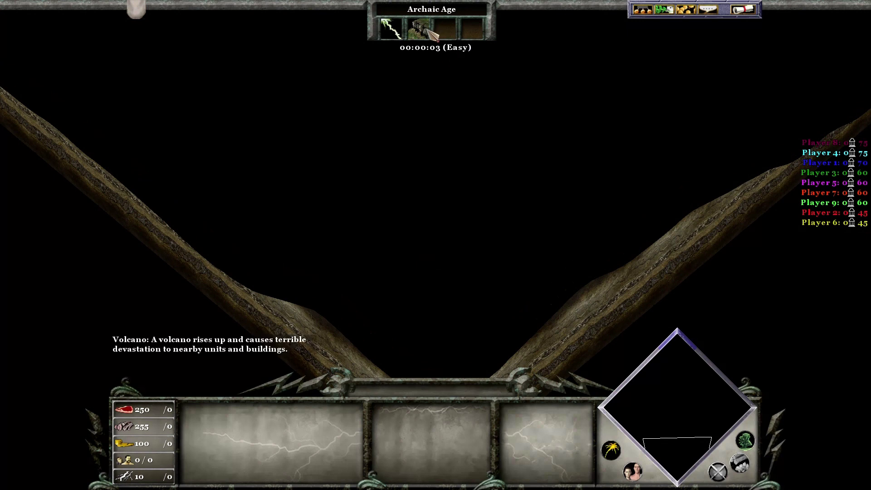
pyautogui.click(743, 10)
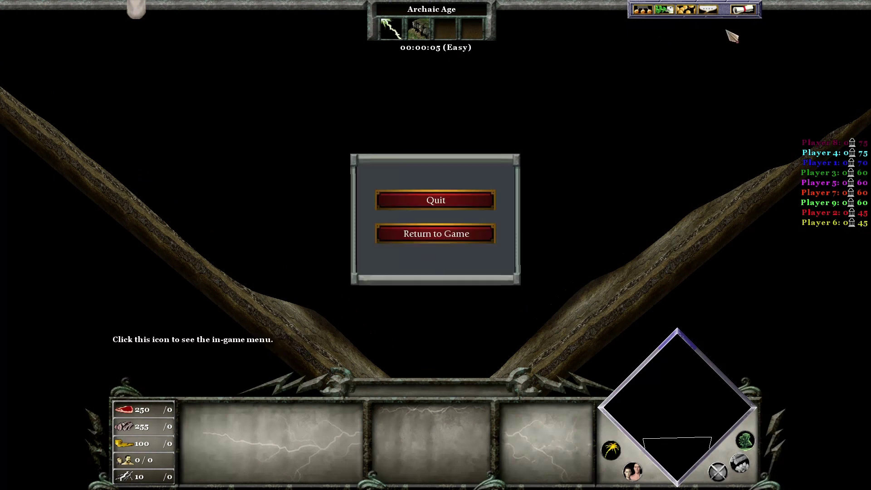
pyautogui.click(456, 204)
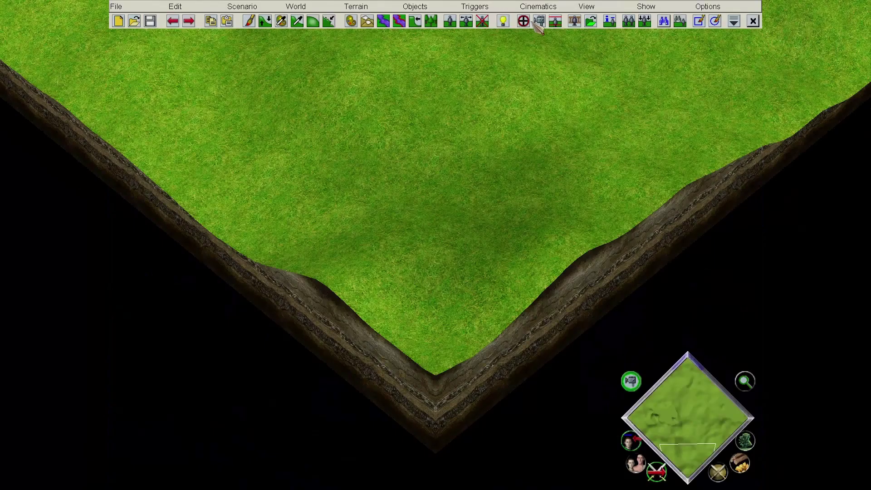
# Reopen Trigger_282 in the Trigger Editor and enable its Loop option.
pyautogui.click(535, 22)
pyautogui.click(165, 379)
pyautogui.click(286, 403)
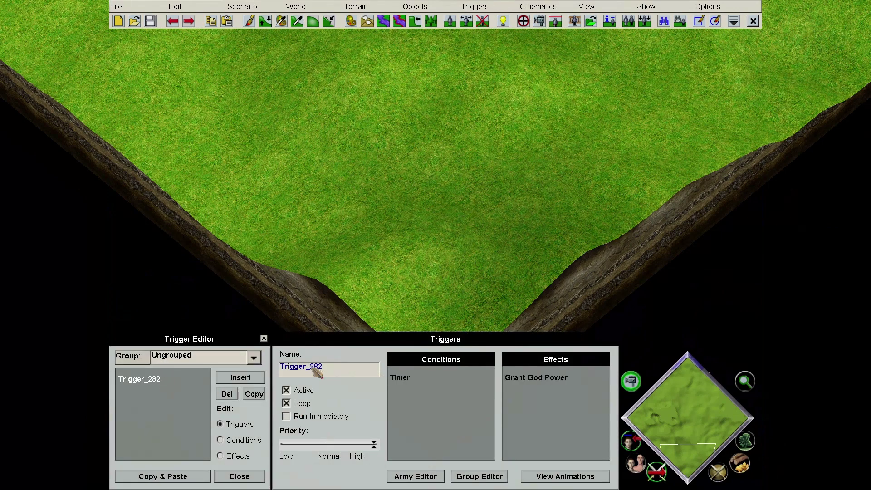
# Playtest the scenario with Loop enabled, check each player's god powers in the diplomacy settings, and quit back to the editor.
pyautogui.click(248, 6)
pyautogui.click(272, 64)
pyautogui.click(413, 222)
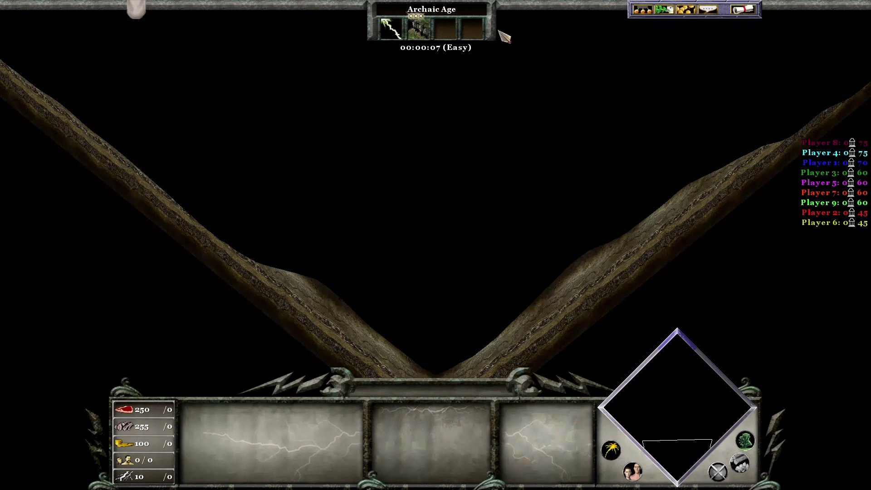
pyautogui.click(670, 10)
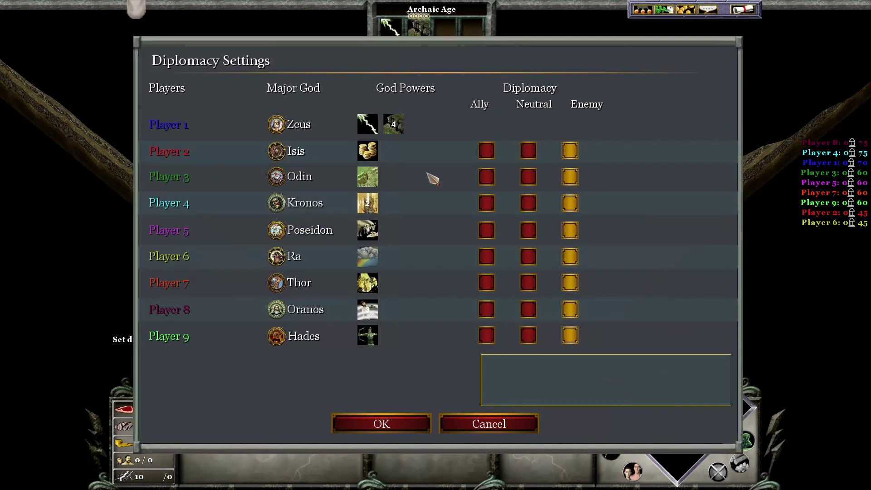
pyautogui.click(518, 424)
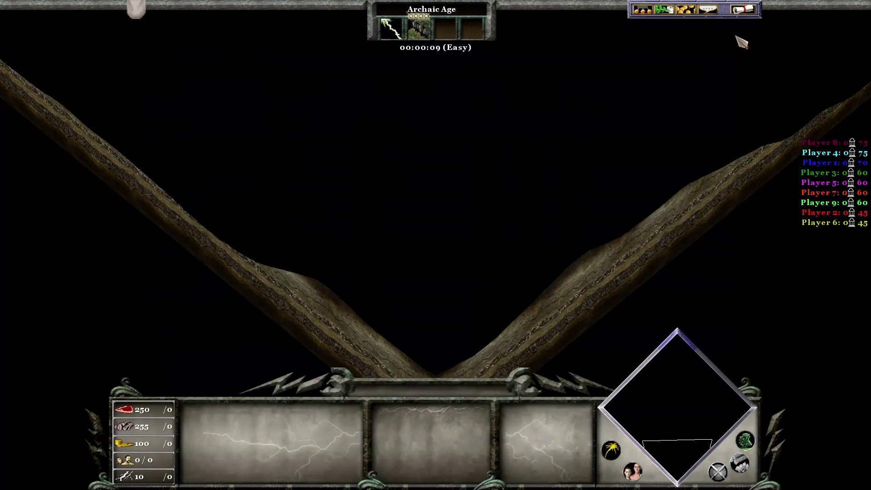
pyautogui.click(743, 10)
pyautogui.click(434, 198)
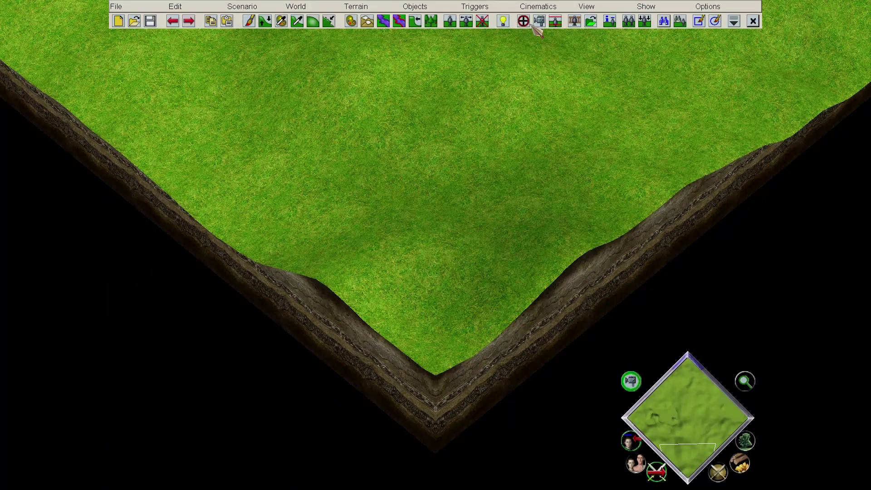
# Reopen Trigger_282 in the Trigger Editor and disable its Loop option.
pyautogui.click(522, 20)
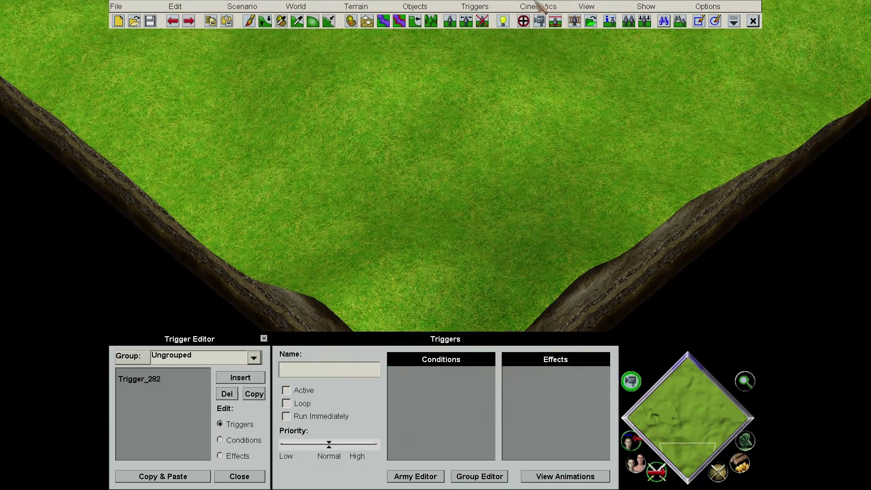
pyautogui.click(164, 379)
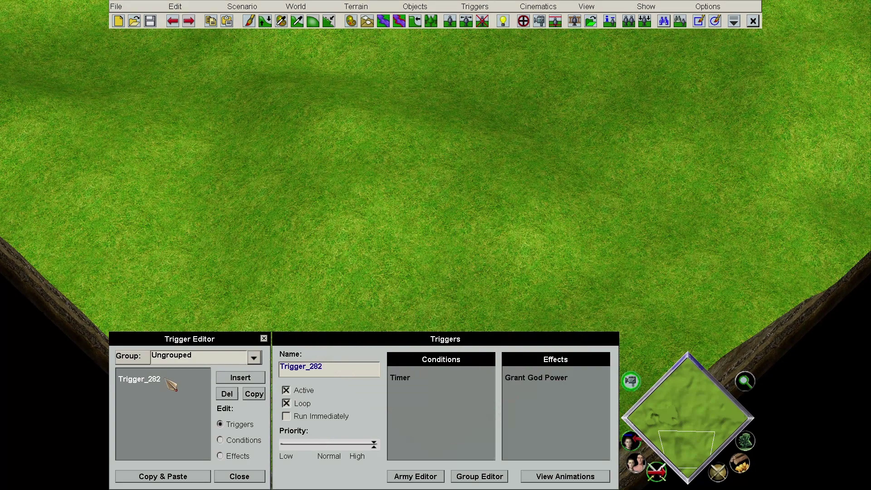
pyautogui.click(301, 403)
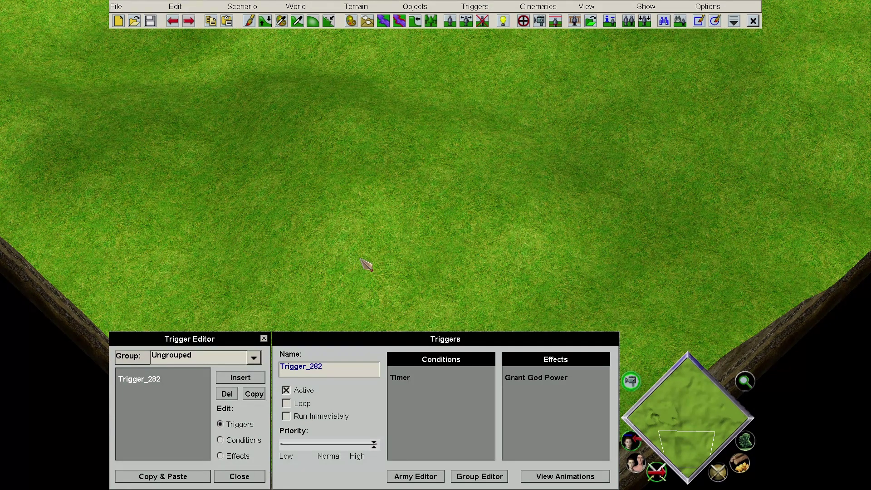
# Examine the available effect types for Trigger_282 down to the end of the list, keeping Grant God Power.
pyautogui.click(241, 458)
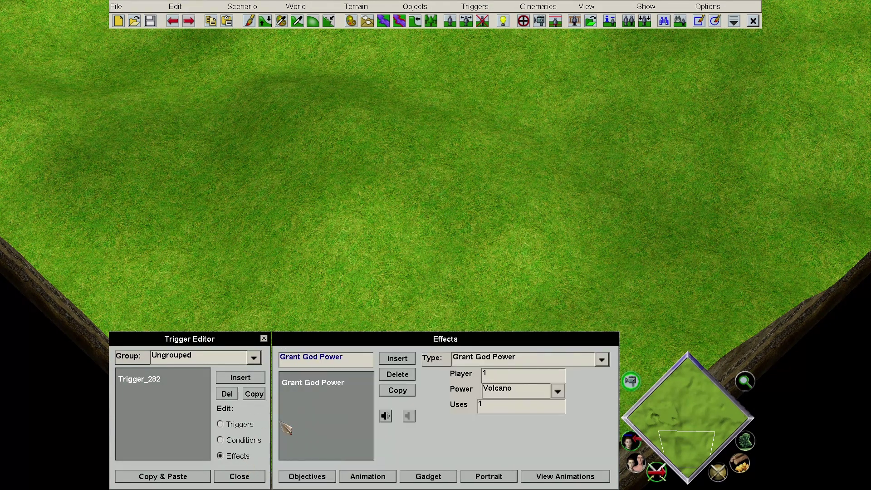
pyautogui.click(489, 363)
pyautogui.moveTo(606, 225); pyautogui.dragTo(616, 354)
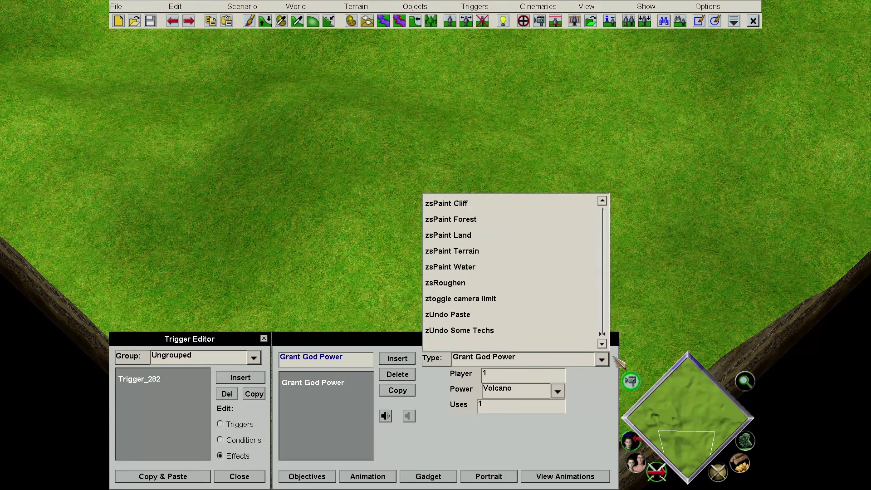
pyautogui.click(399, 293)
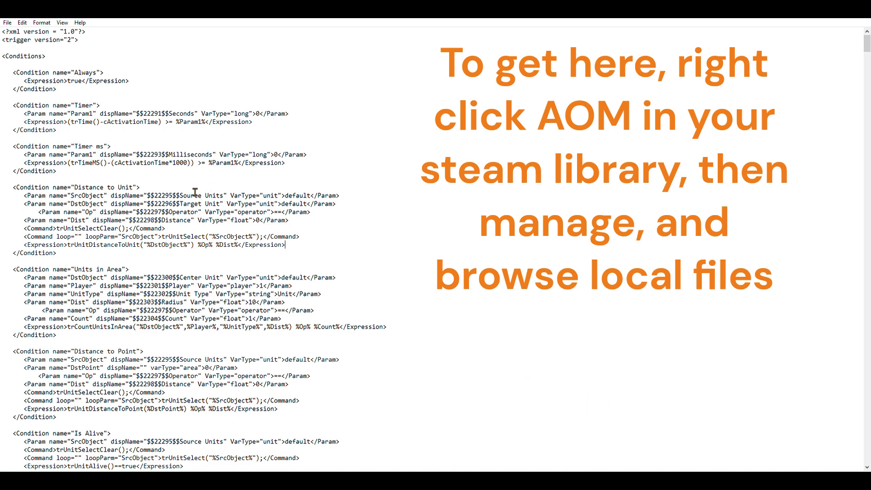
# Duplicate the Timer condition block directly below the original in the trigger XML file.
pyautogui.moveTo(75, 129); pyautogui.dragTo(7, 104)
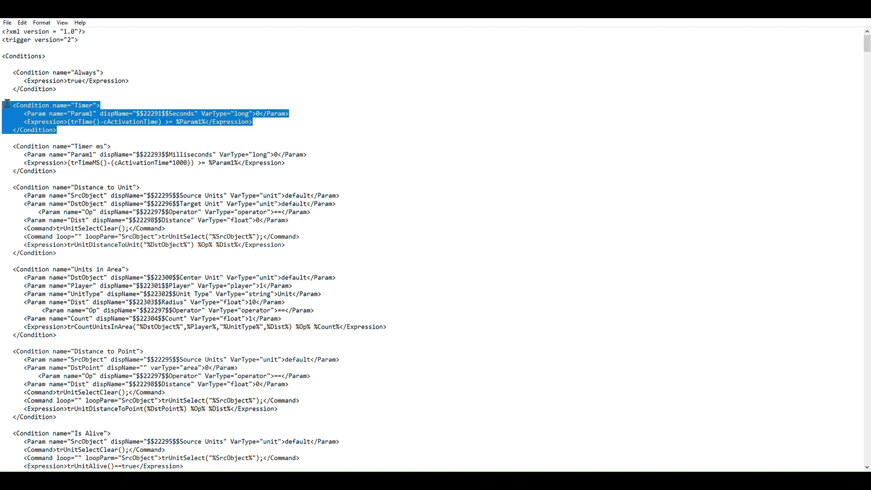
pyautogui.click(76, 126)
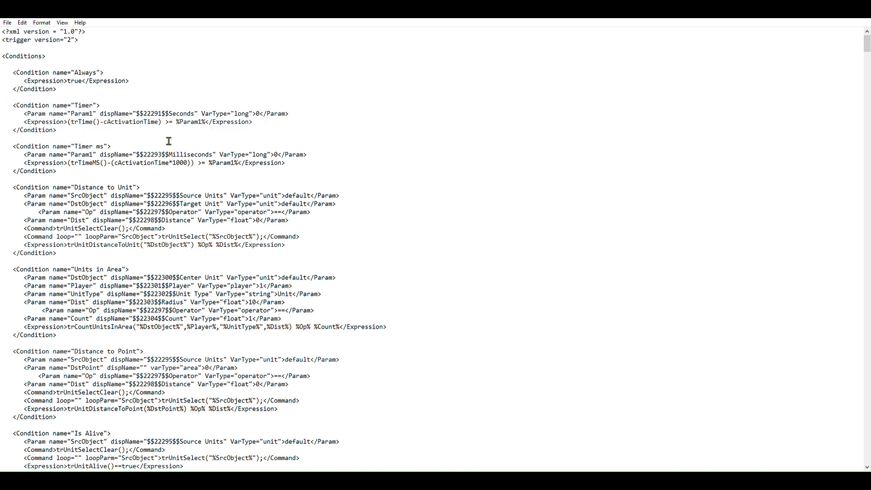
pyautogui.press('Return')
pyautogui.press('Return')
pyautogui.hotkey('ctrl', 'v')
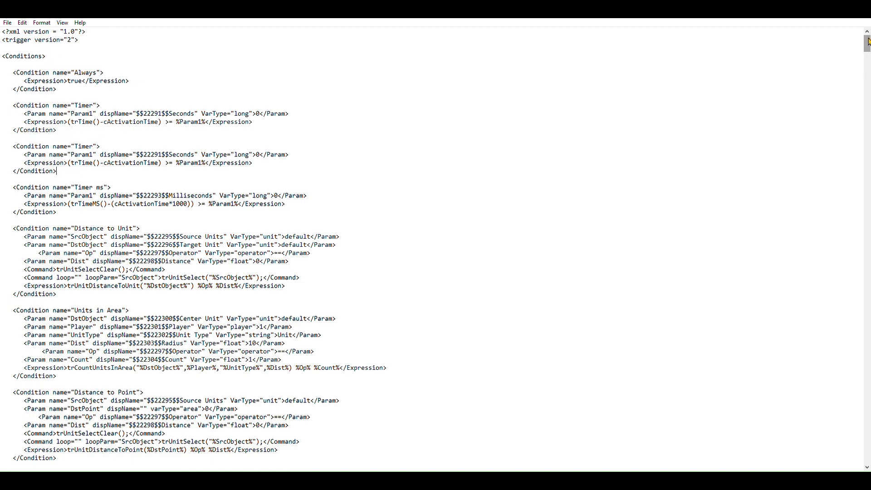
# Try pasting the Timer condition block below the AI Func effect, and undo the paste.
pyautogui.moveTo(867, 38); pyautogui.dragTo(868, 240)
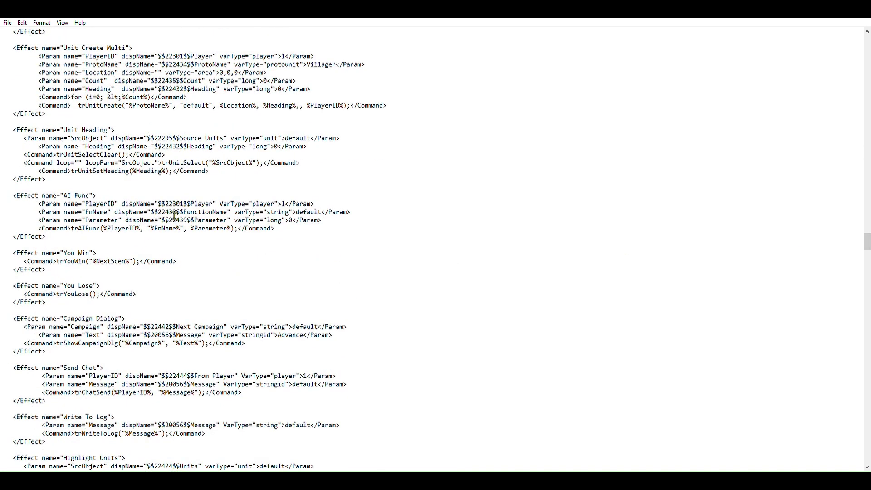
pyautogui.click(137, 237)
pyautogui.press('Return')
pyautogui.hotkey('ctrl', 'v')
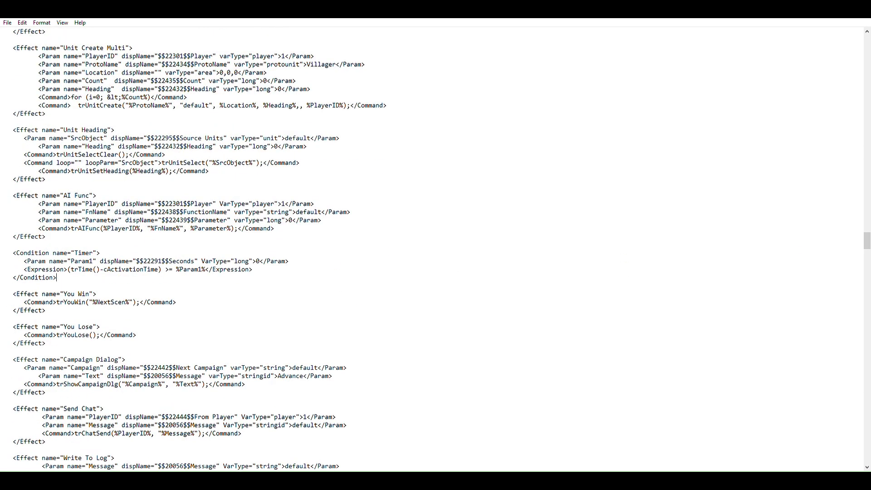
pyautogui.hotkey('ctrl', 'z')
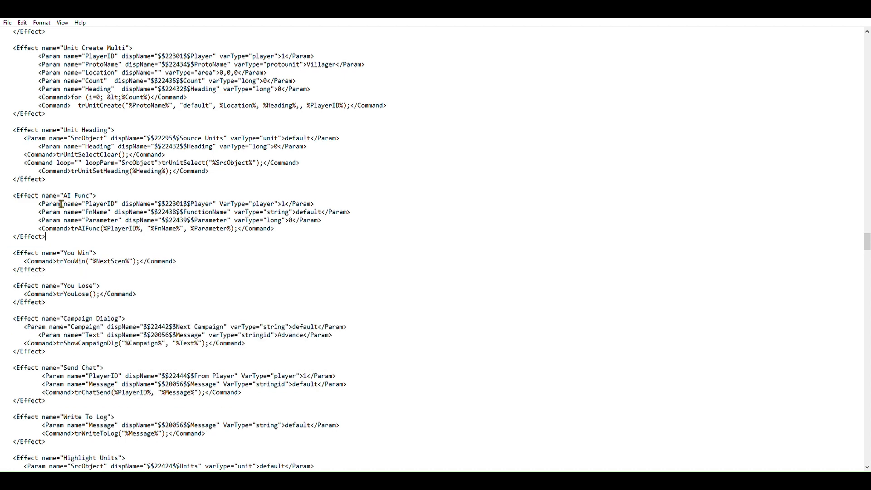
# Copy the AI Func effect block and paste the duplicate directly below the original.
pyautogui.moveTo(53, 229); pyautogui.dragTo(9, 192)
pyautogui.click(69, 235)
pyautogui.moveTo(68, 235); pyautogui.dragTo(8, 195)
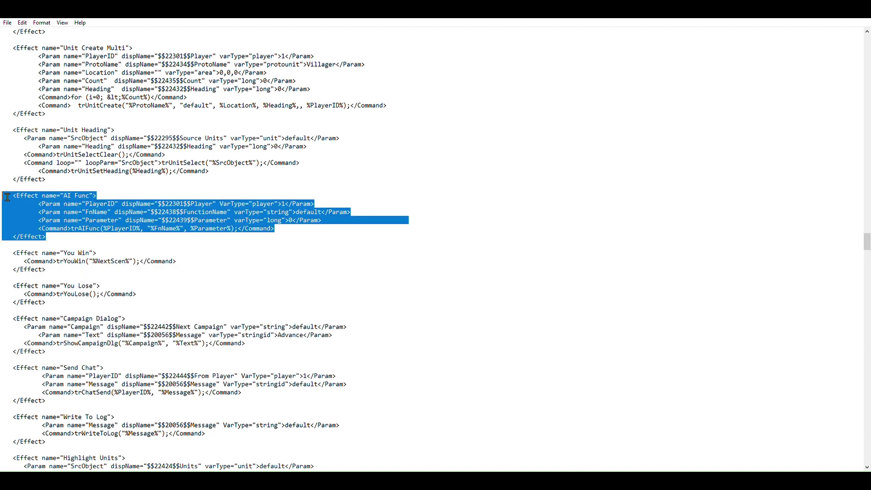
pyautogui.click(78, 228)
pyautogui.press('Return')
pyautogui.press('BackSpace')
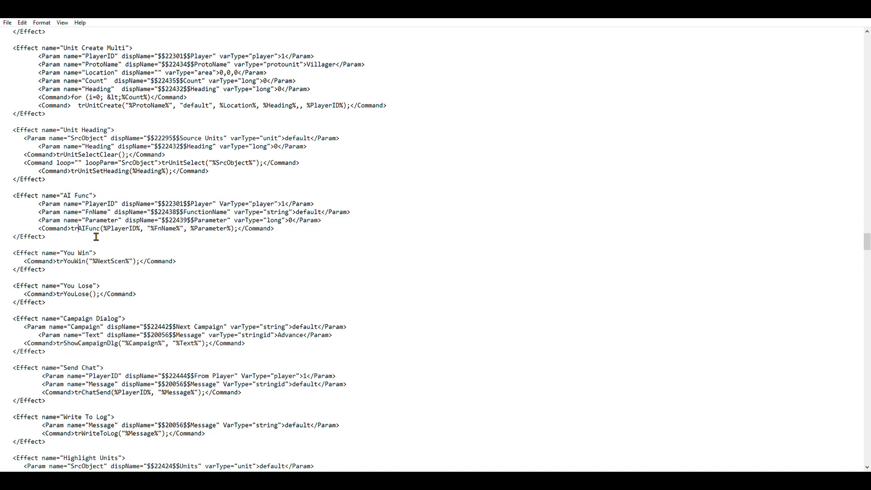
pyautogui.click(102, 236)
pyautogui.press('Return')
pyautogui.press('Return')
pyautogui.hotkey('ctrl', 'v')
# Switch to trigtemp.xs in the code editor and examine the Trigger_282 rule's name, timer condition, Volcano effect and disabling lines.
pyautogui.hotkey('alt', 'Tab')
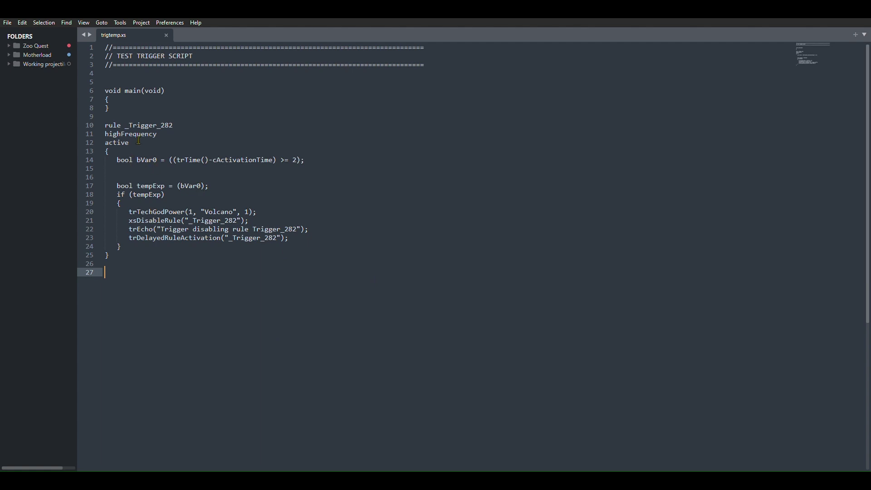
pyautogui.moveTo(179, 126); pyautogui.dragTo(131, 126)
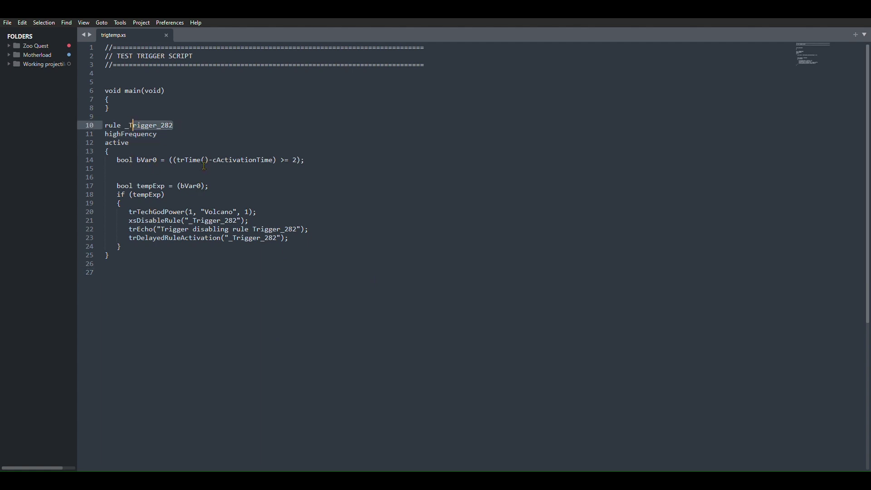
pyautogui.click(326, 156)
pyautogui.moveTo(326, 156); pyautogui.dragTo(184, 159)
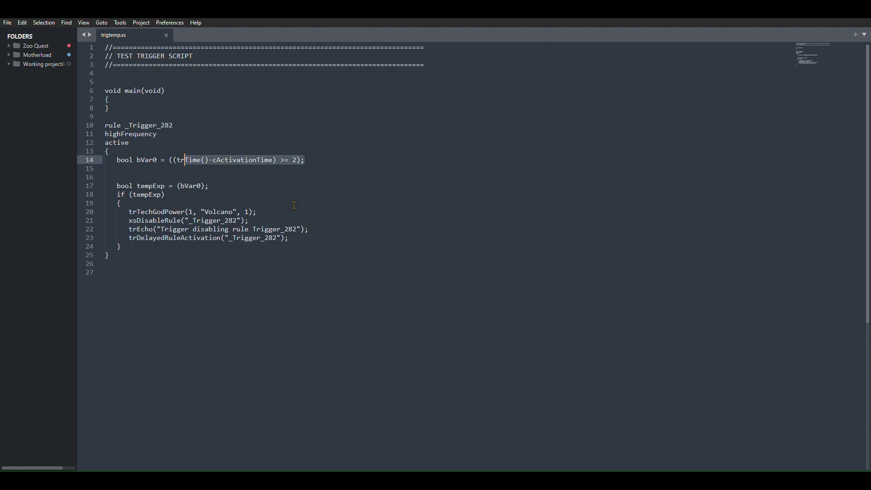
pyautogui.moveTo(257, 212); pyautogui.dragTo(125, 212)
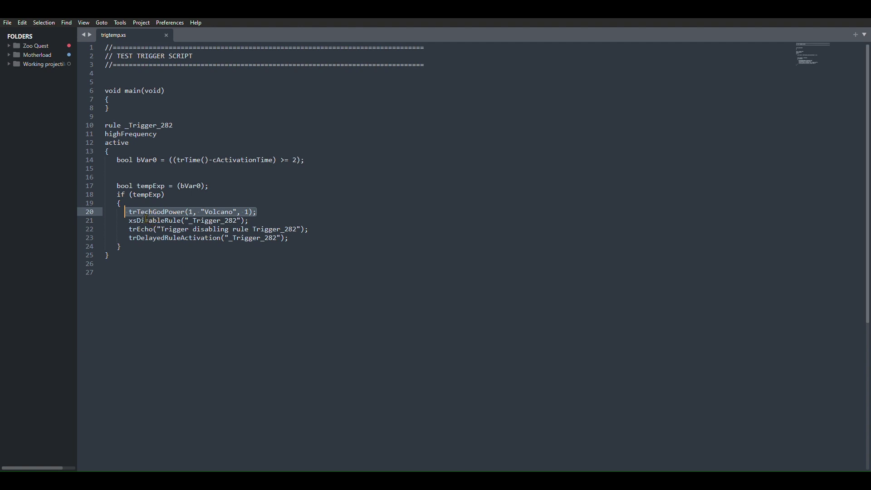
pyautogui.moveTo(128, 221); pyautogui.dragTo(312, 238)
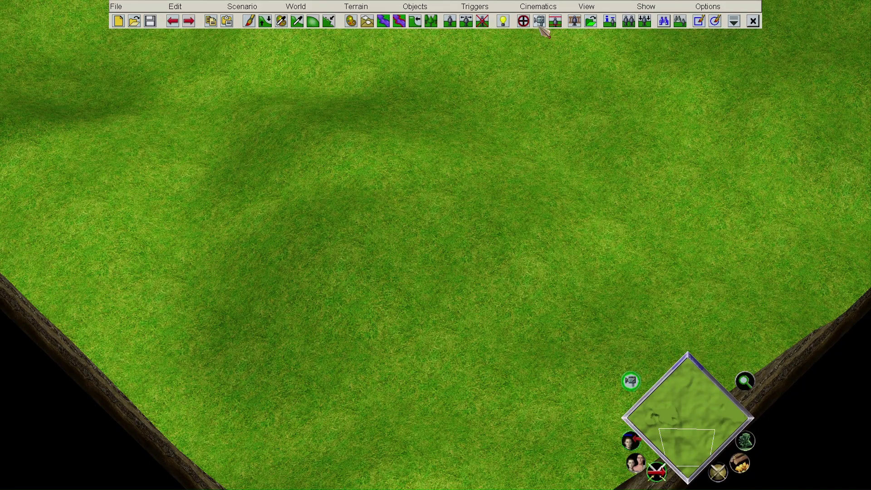
# Switch back to the scenario editor, playtest the scenario, invoke the Volcano power on the map, and quit the game.
pyautogui.click(538, 20)
pyautogui.click(242, 7)
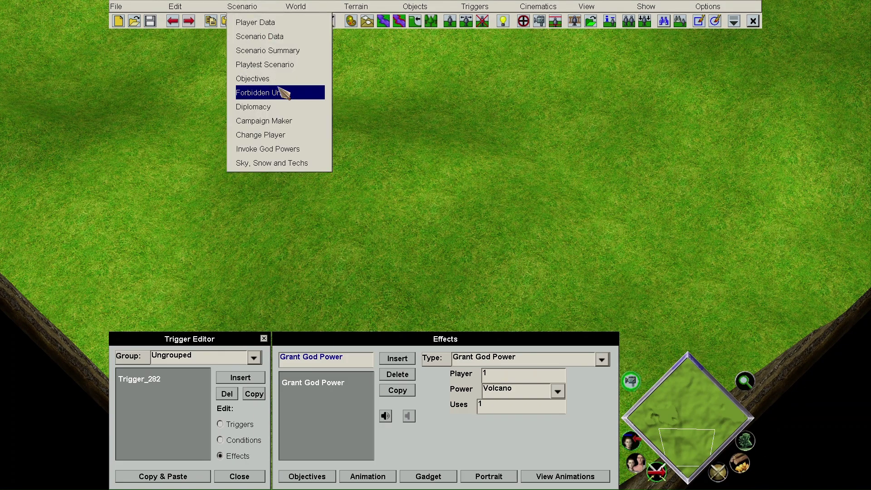
pyautogui.click(268, 66)
pyautogui.click(415, 223)
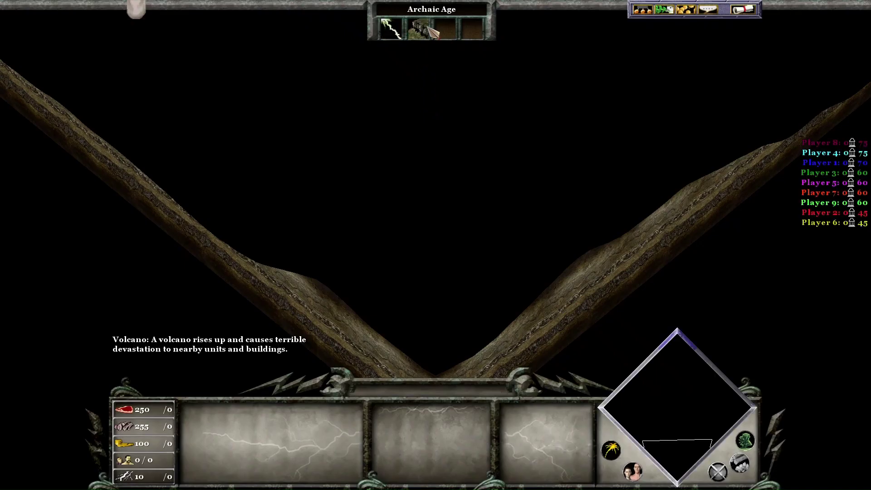
pyautogui.click(428, 28)
pyautogui.click(448, 93)
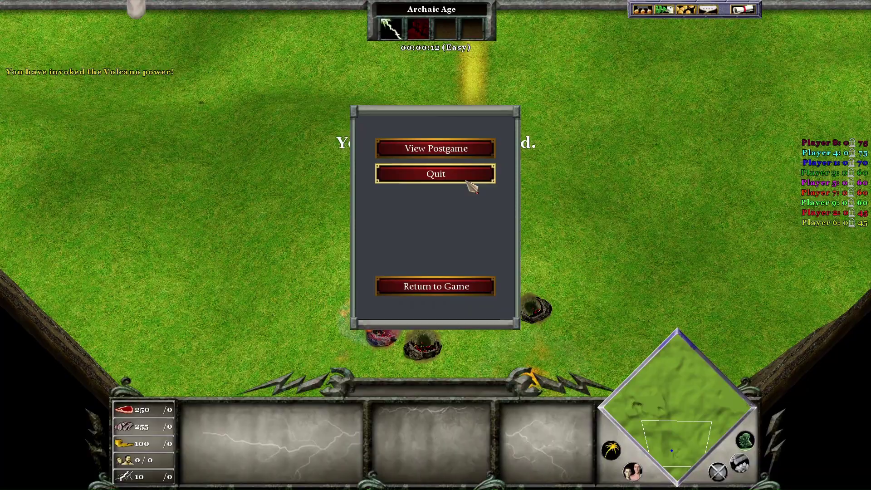
pyautogui.click(468, 178)
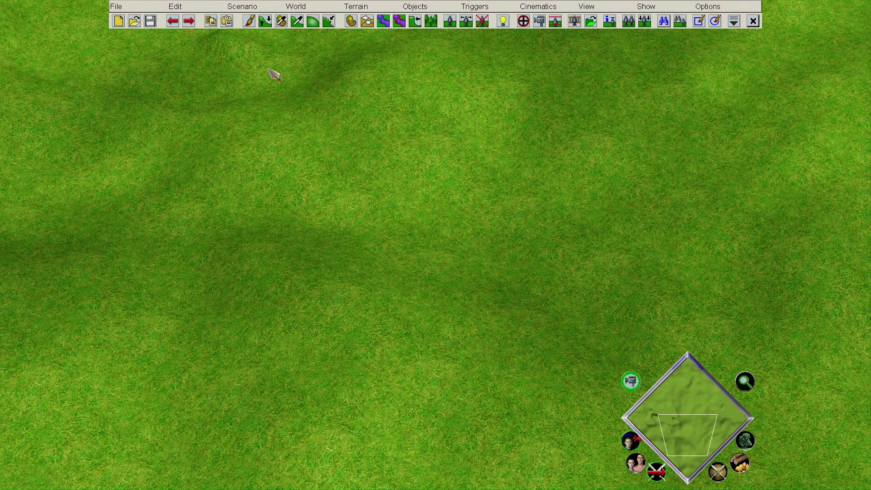
# Turn off Use Victory Conditions in the scenario data settings.
pyautogui.click(264, 7)
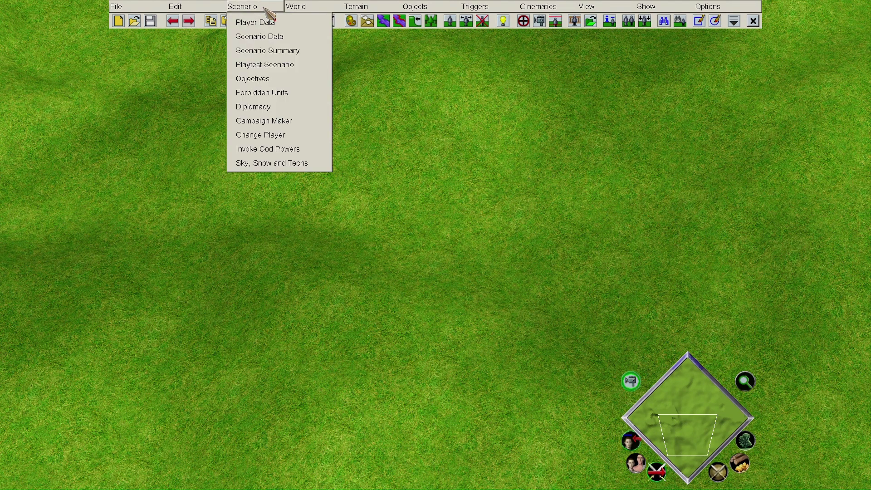
pyautogui.click(272, 36)
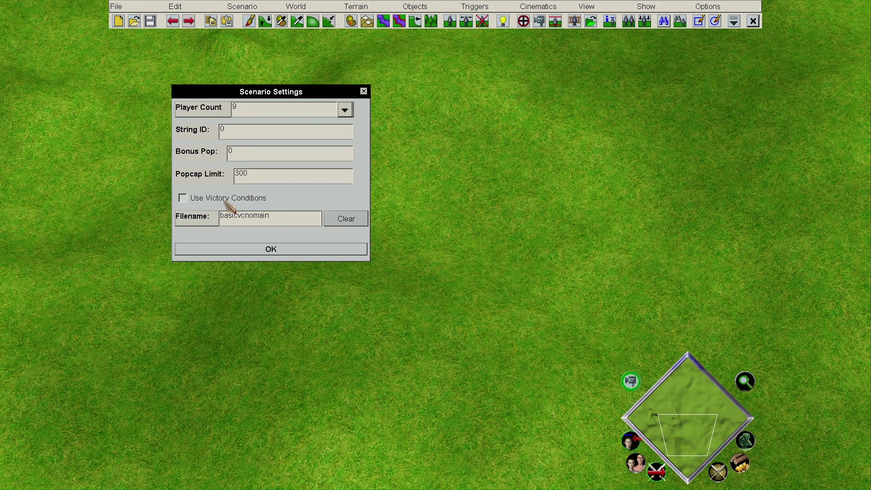
pyautogui.click(312, 249)
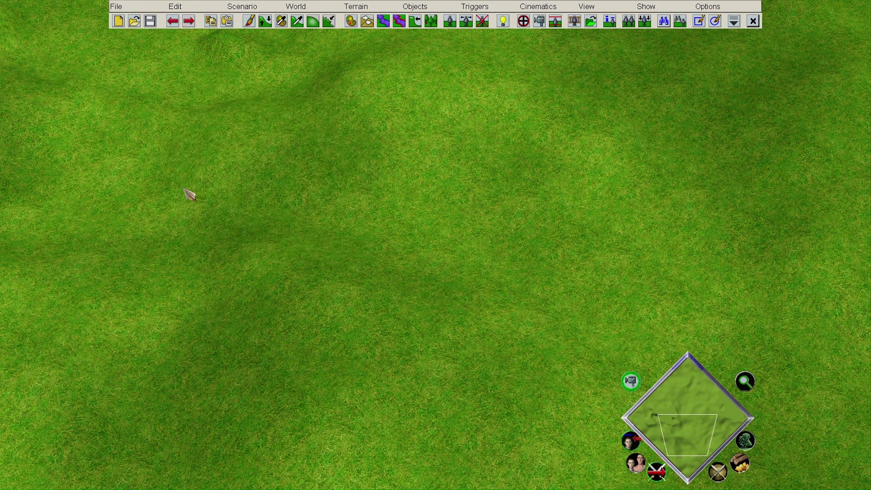
# Playtest the scenario with victory conditions off, invoke the Volcano power, and quit back to the editor.
pyautogui.click(261, 8)
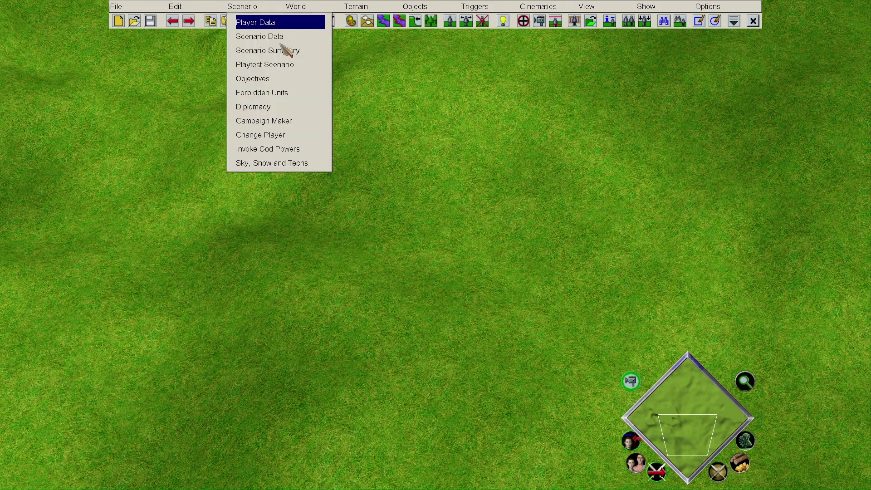
pyautogui.click(272, 64)
pyautogui.click(414, 230)
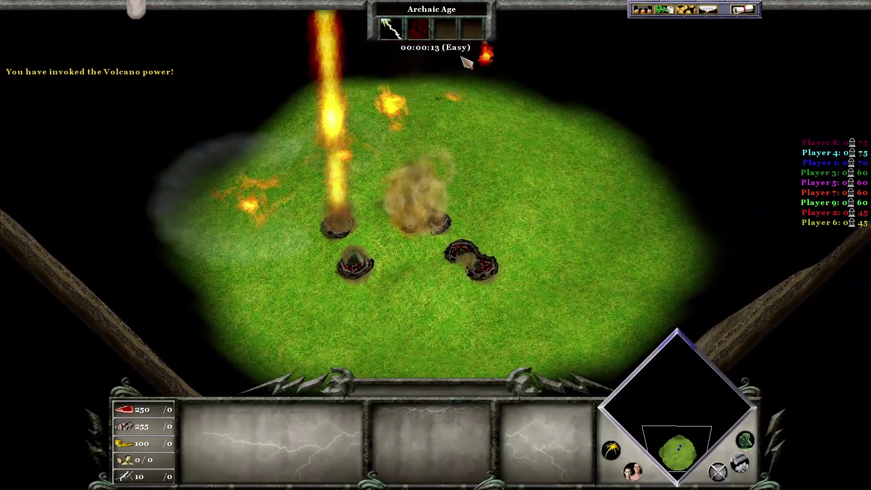
pyautogui.click(748, 13)
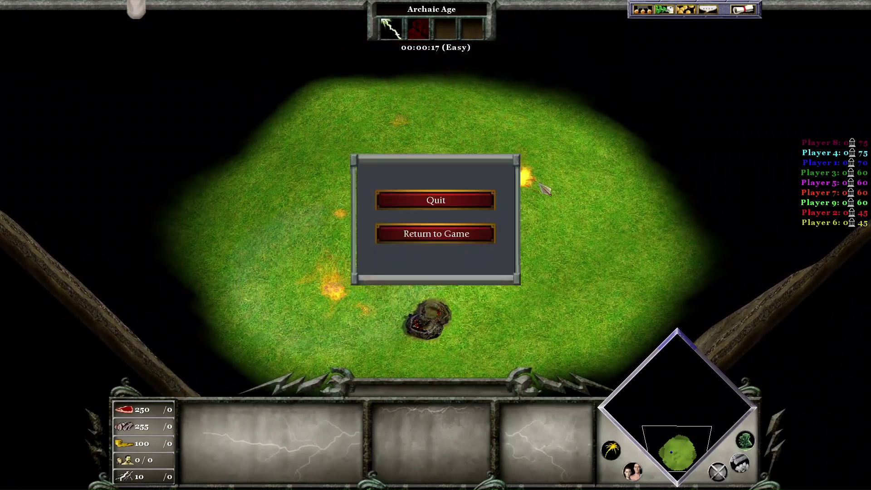
pyautogui.click(474, 207)
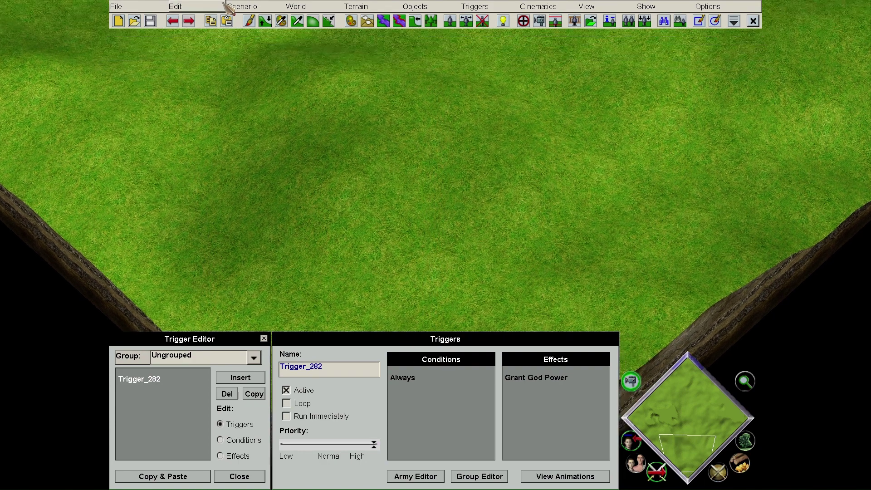
# Start a playtest of the scenario with Trigger_282's condition set to Always and Loop off.
pyautogui.click(240, 6)
pyautogui.click(290, 64)
pyautogui.click(420, 223)
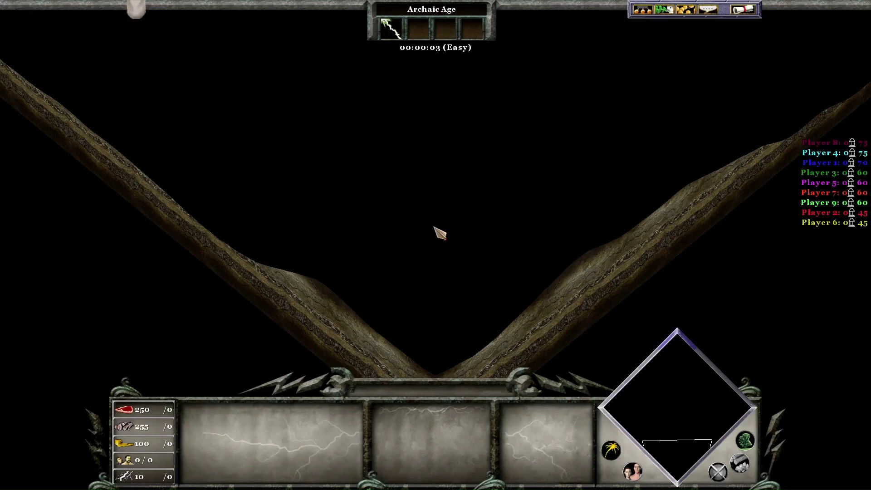
# Look over the map in the running playtest and quit back to the scenario editor.
pyautogui.press('Up')
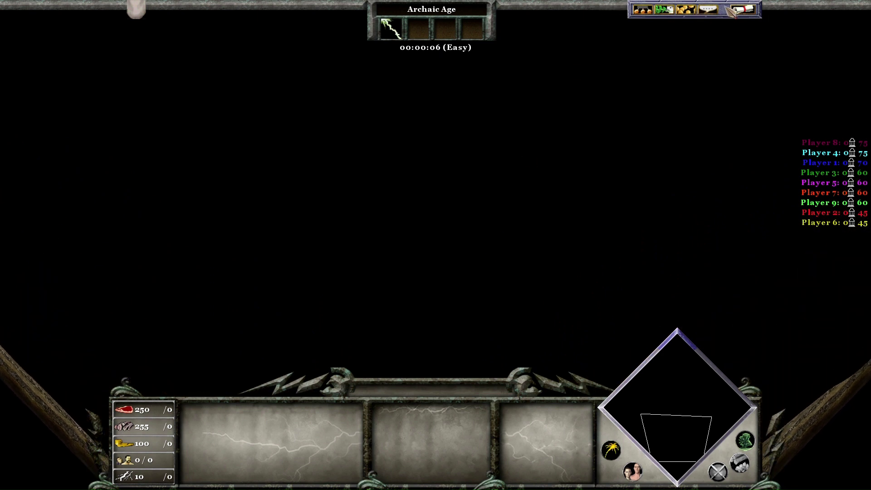
pyautogui.click(742, 9)
pyautogui.click(487, 190)
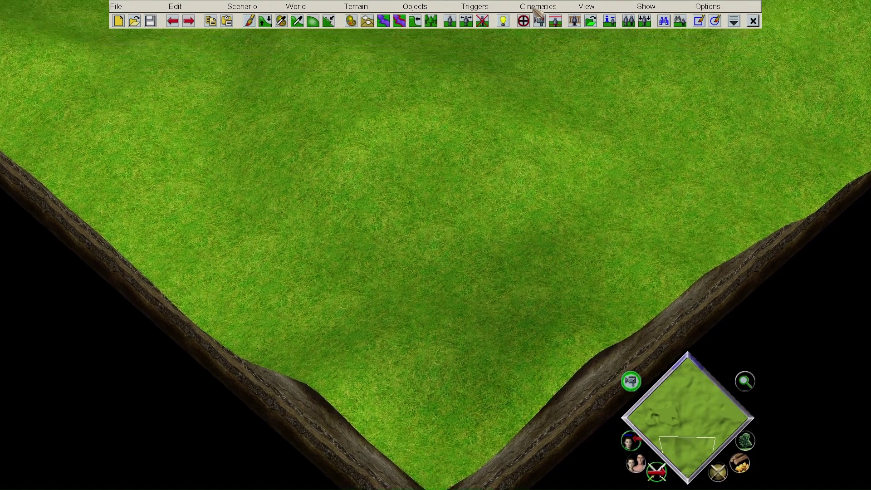
# Set the Player value of Trigger_282's Grant God Power effect to 1.
pyautogui.click(525, 21)
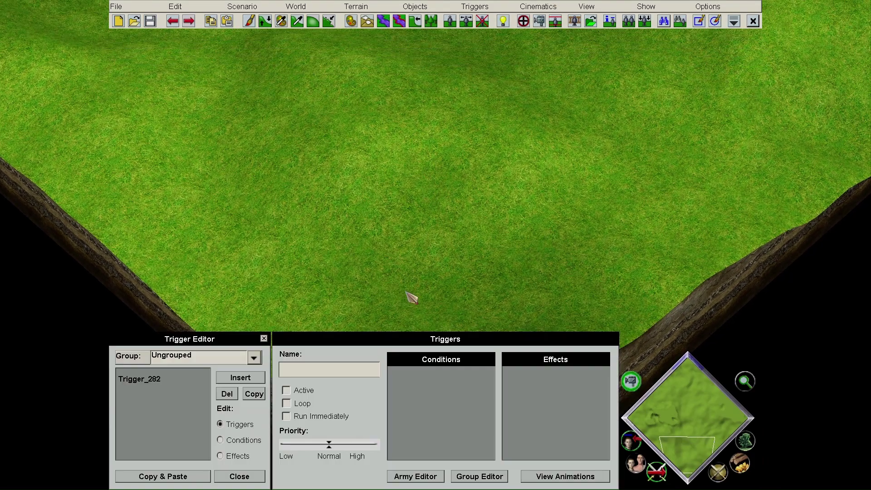
pyautogui.click(160, 391)
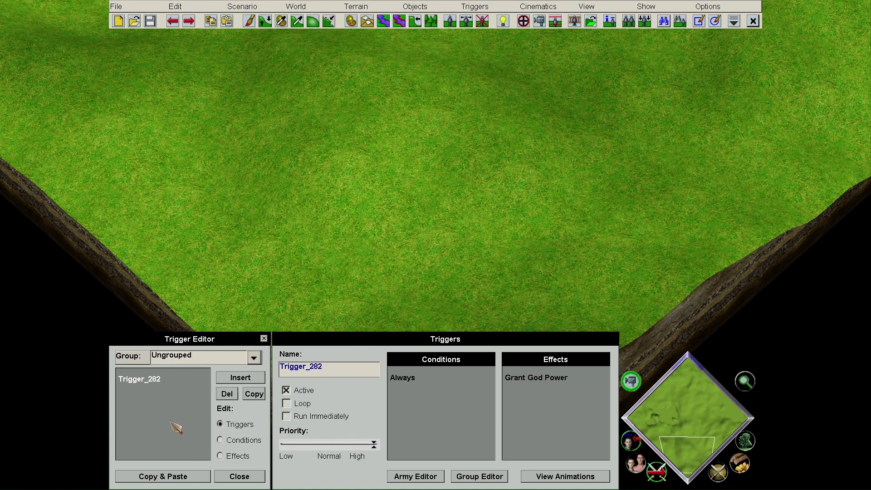
pyautogui.click(220, 456)
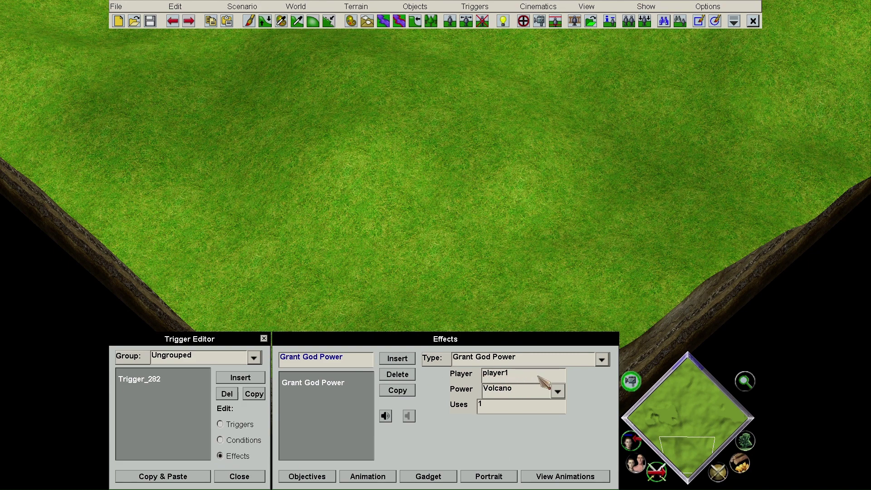
pyautogui.doubleClick(539, 376)
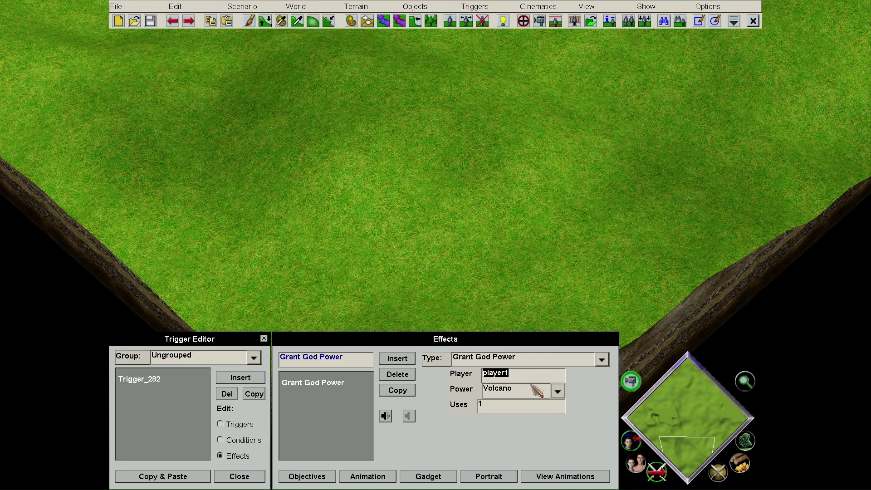
pyautogui.write('{')
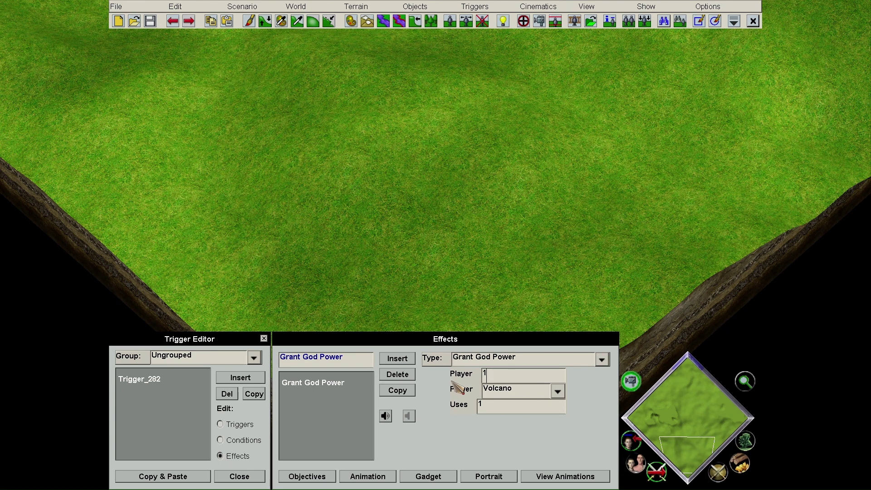
# Playtest the scenario as player 1 to check the granted god power, and quit back to the editor.
pyautogui.click(242, 6)
pyautogui.click(296, 68)
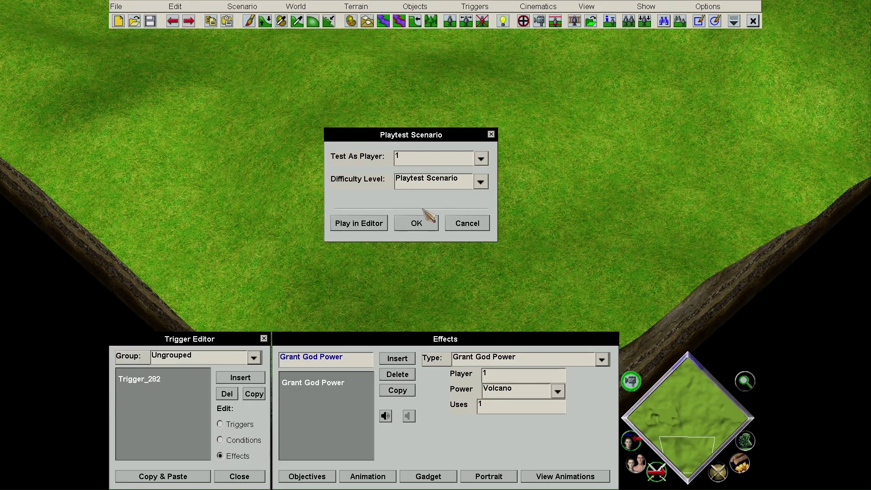
pyautogui.click(415, 222)
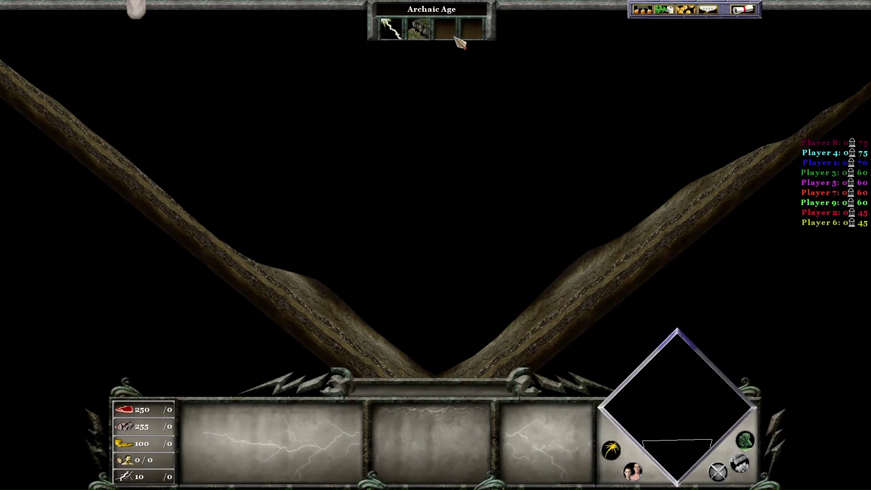
pyautogui.press('F10')
pyautogui.click(438, 205)
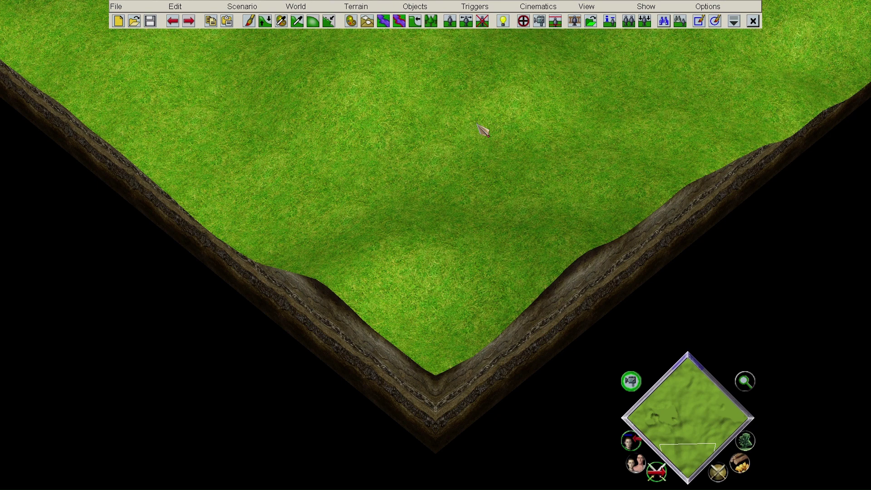
# Rename Trigger_282 as Grant_power.
pyautogui.moveTo(506, 2)
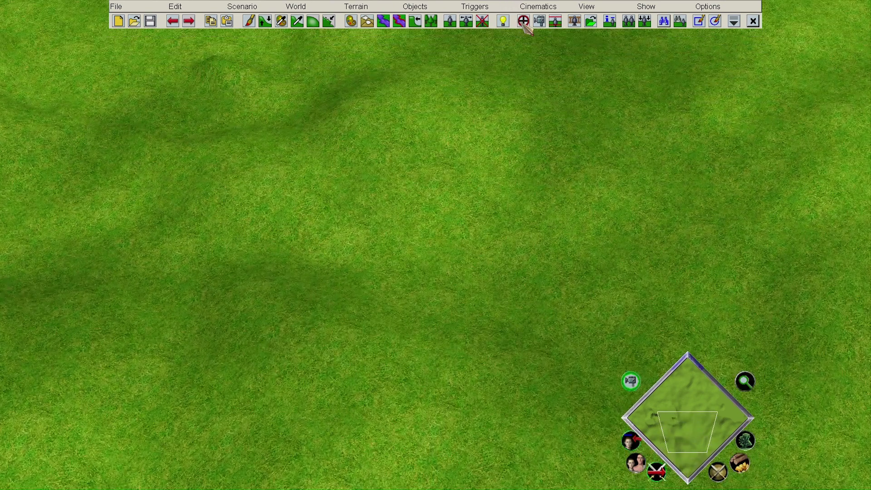
pyautogui.click(523, 22)
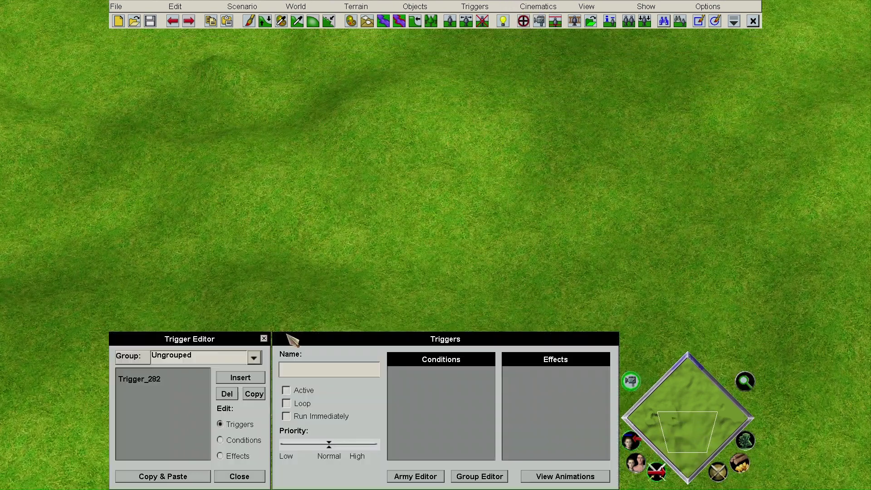
pyautogui.click(191, 390)
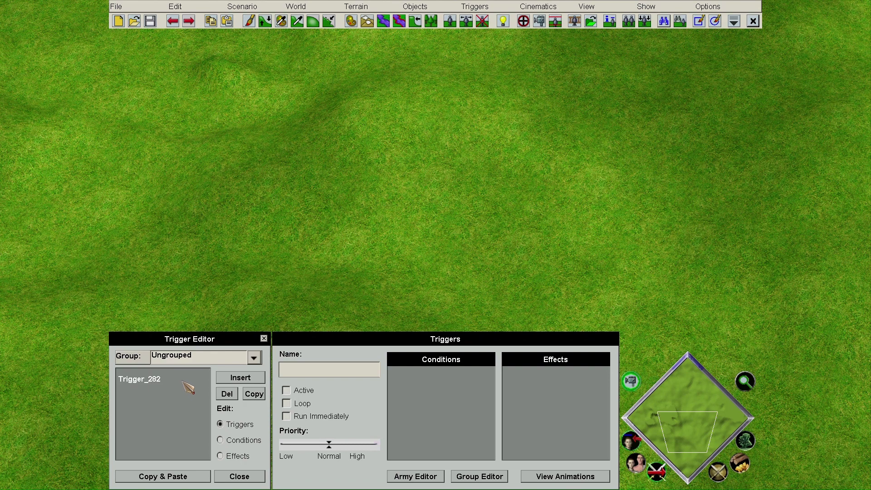
pyautogui.click(235, 457)
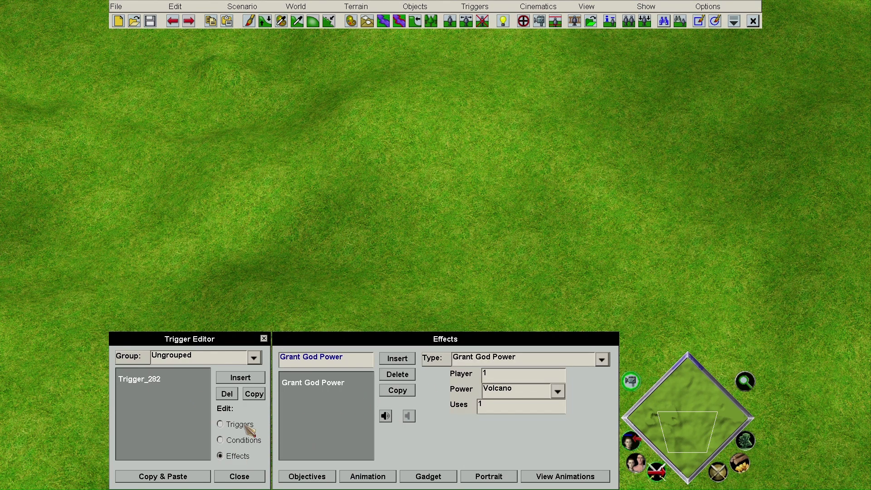
pyautogui.click(221, 424)
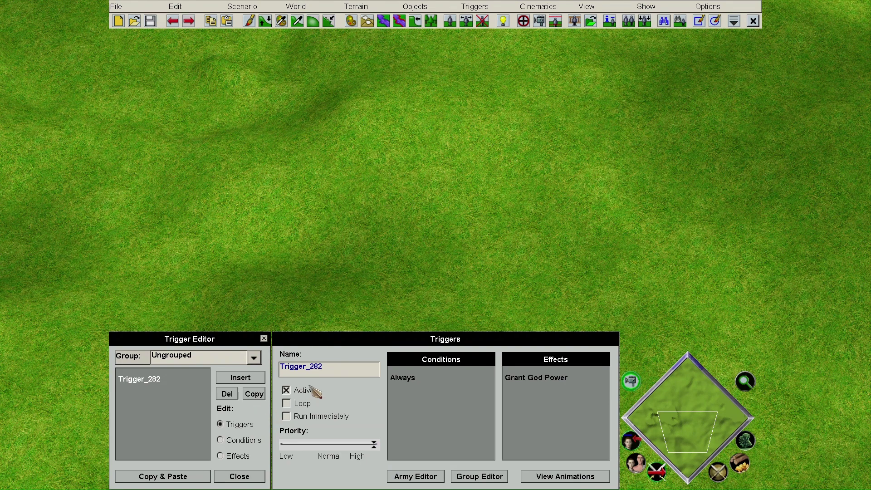
pyautogui.click(295, 365)
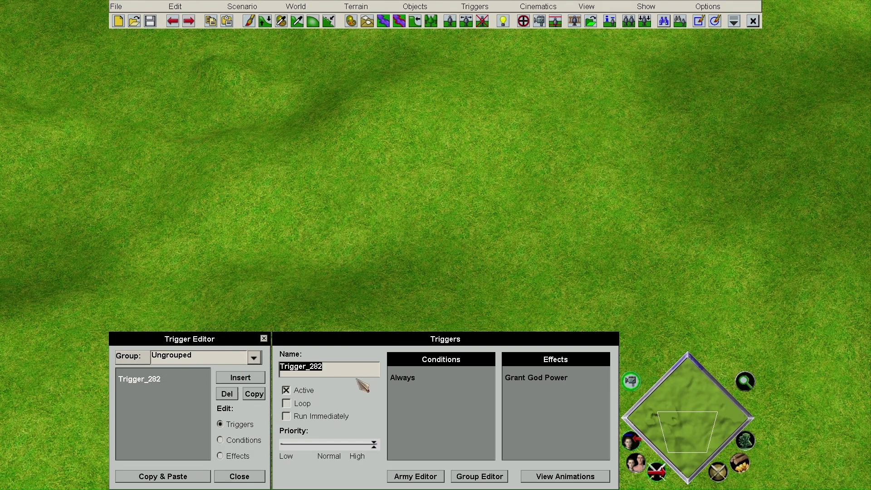
pyautogui.write('Grant_power')
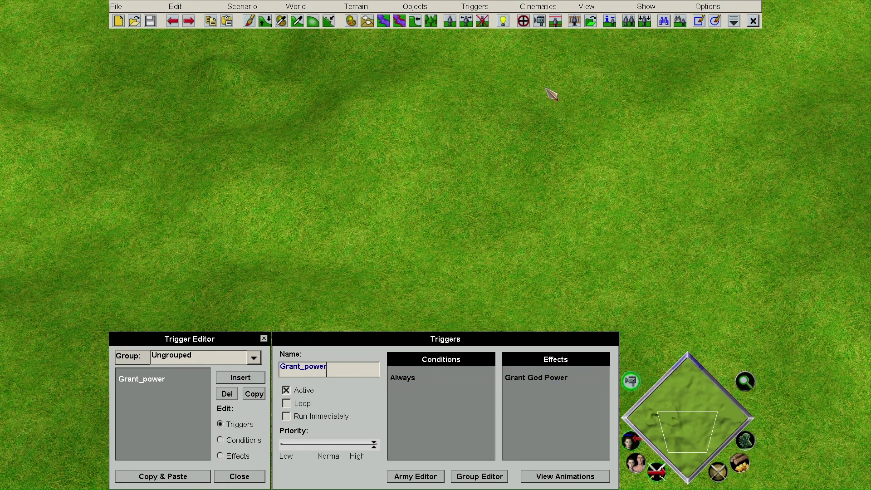
# Create a trigger group named "Grant powers".
pyautogui.click(500, 10)
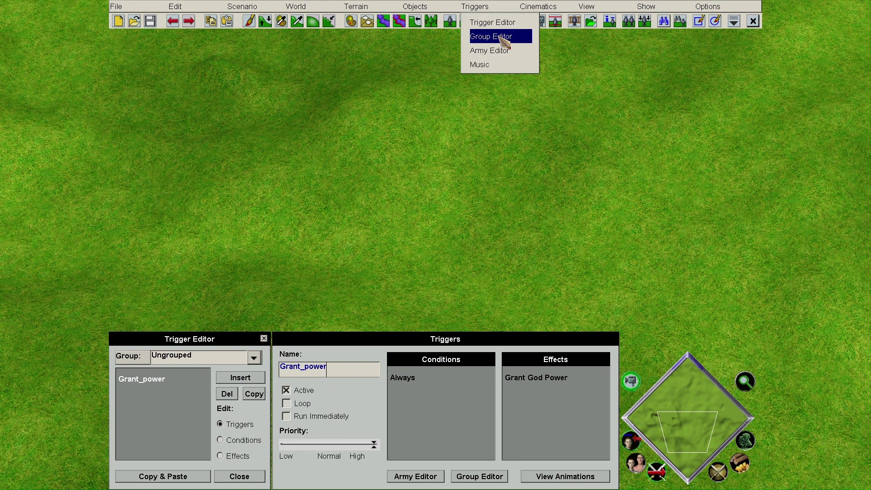
pyautogui.click(500, 38)
pyautogui.click(249, 377)
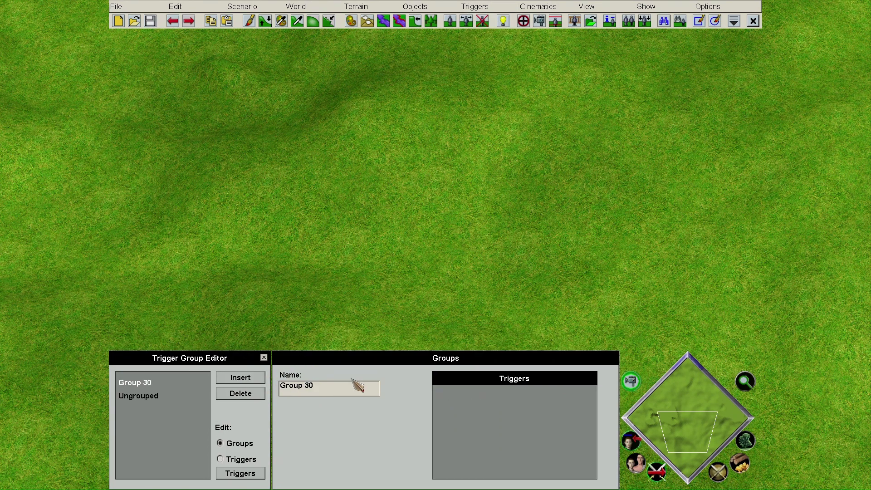
pyautogui.write('Grant p')
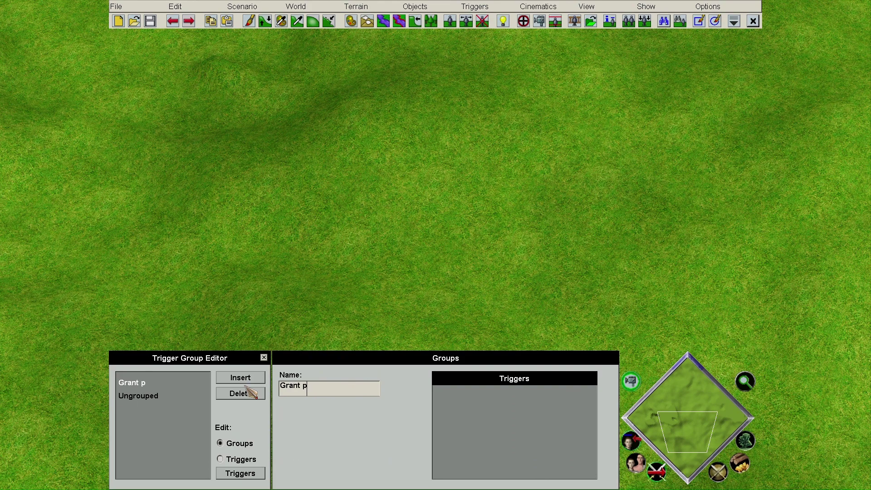
pyautogui.write('owers')
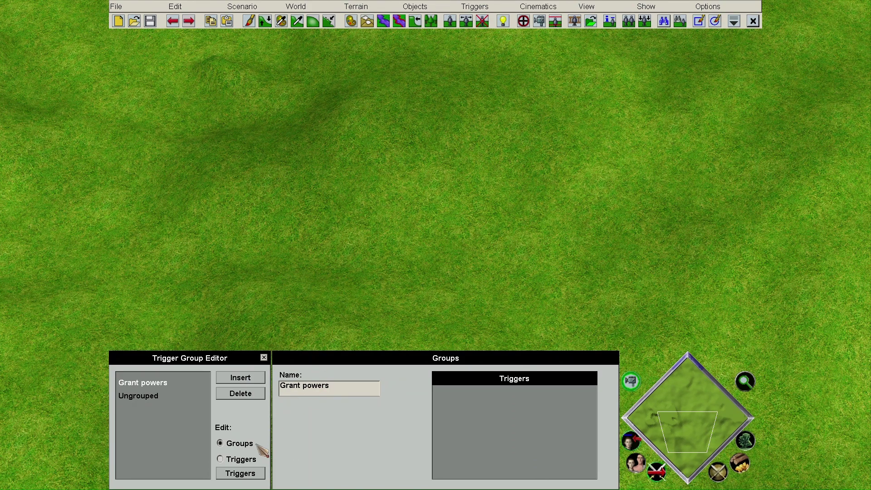
# Move the Grant_power trigger from the Ungrouped group into the Grant powers group.
pyautogui.click(166, 398)
pyautogui.click(220, 459)
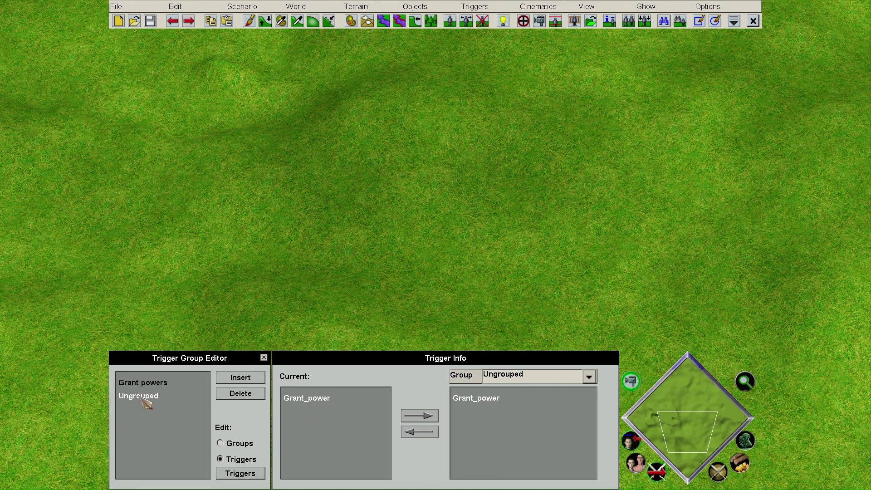
pyautogui.click(499, 378)
pyautogui.click(515, 412)
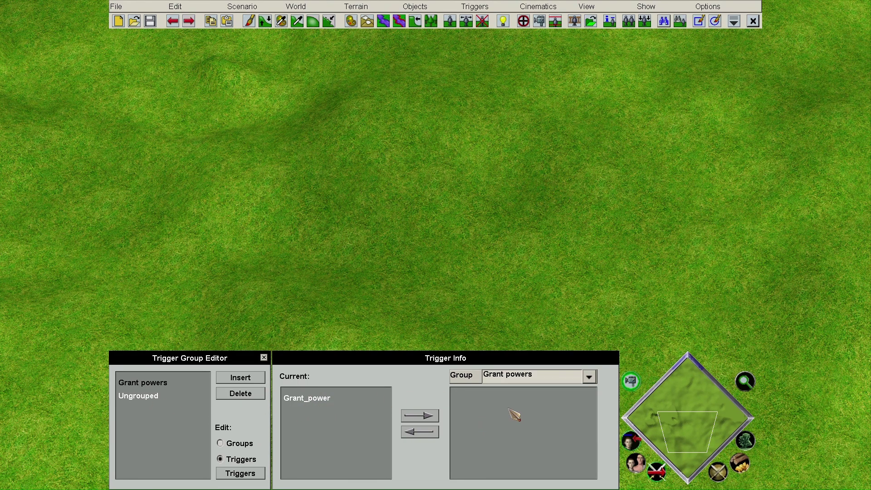
pyautogui.click(419, 415)
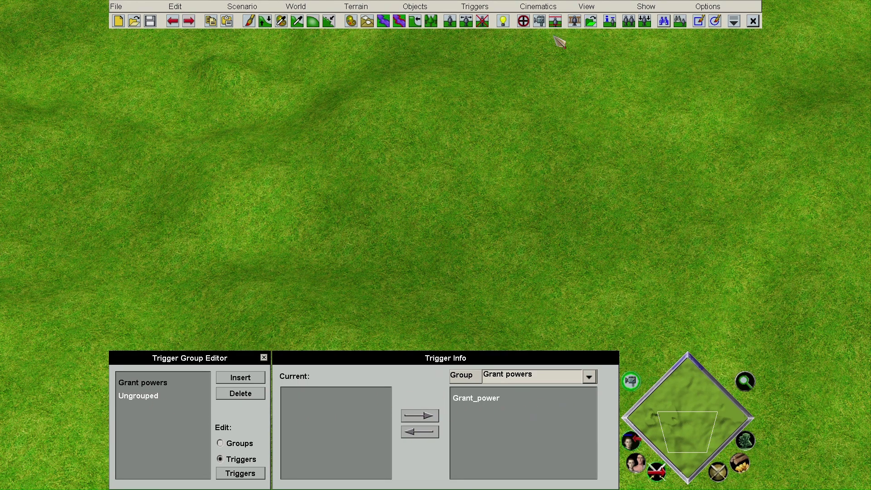
# Insert seven new triggers into the Ungrouped group in the Trigger Editor.
pyautogui.click(522, 21)
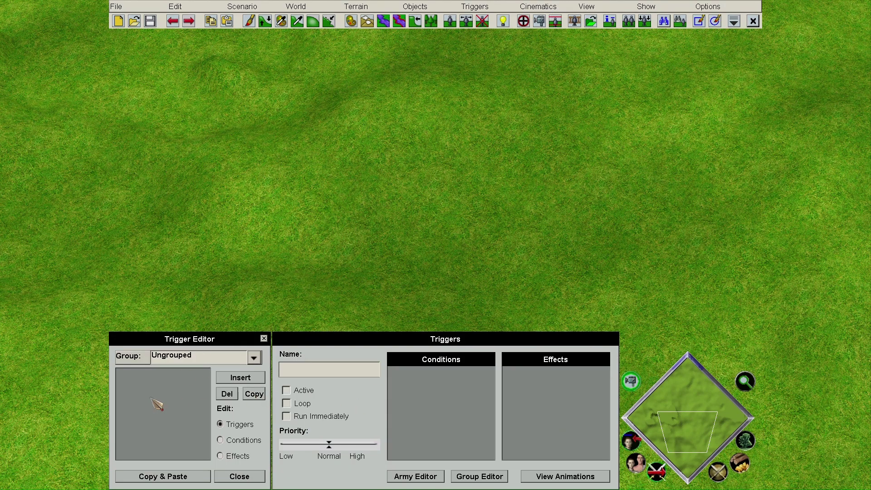
pyautogui.click(240, 378)
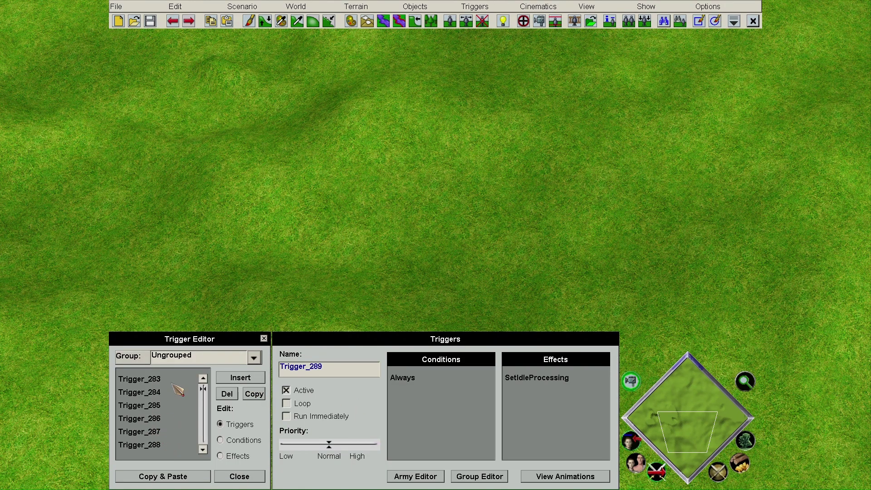
# Duplicate the Grant_power trigger in the Grant powers group and check the copy's effect settings.
pyautogui.click(184, 357)
pyautogui.click(208, 394)
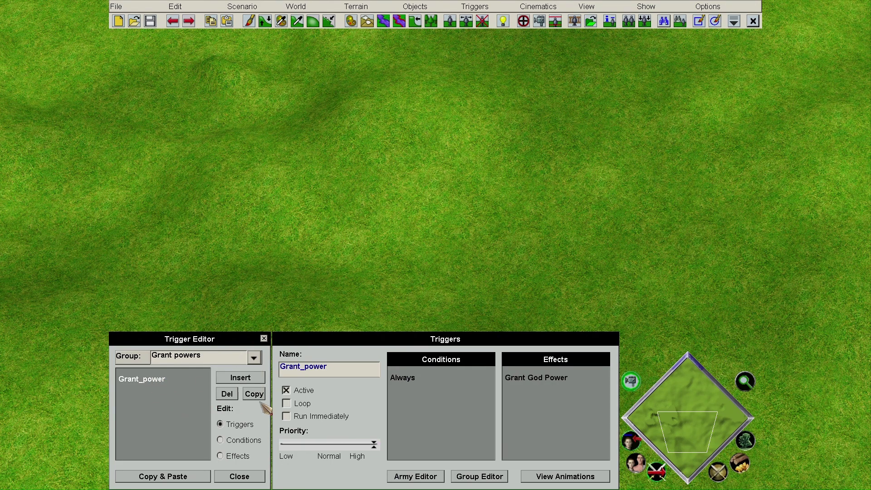
pyautogui.click(256, 396)
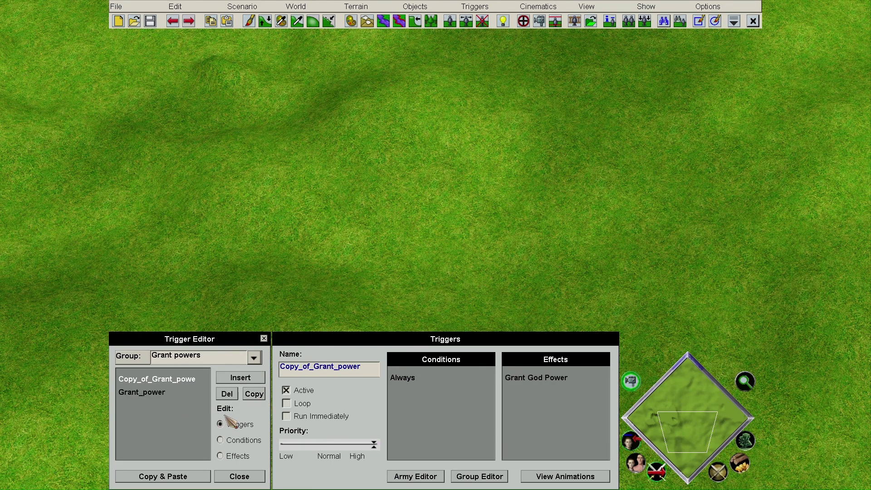
pyautogui.click(234, 455)
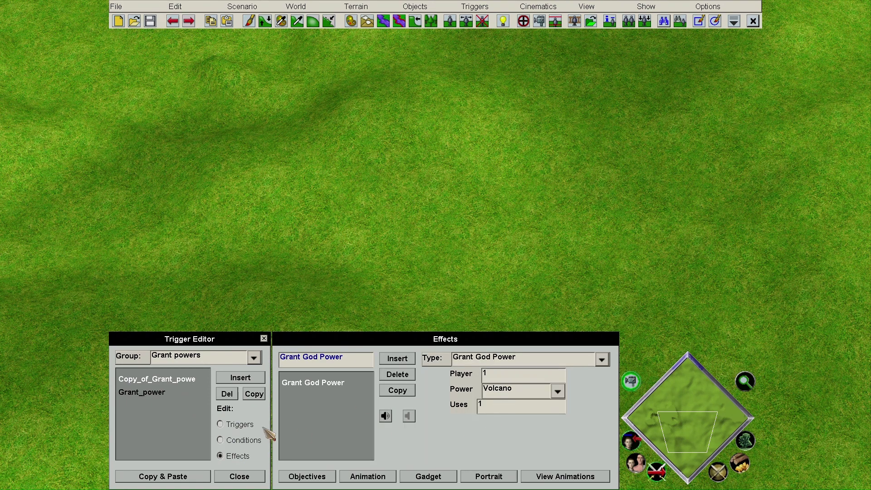
pyautogui.click(243, 426)
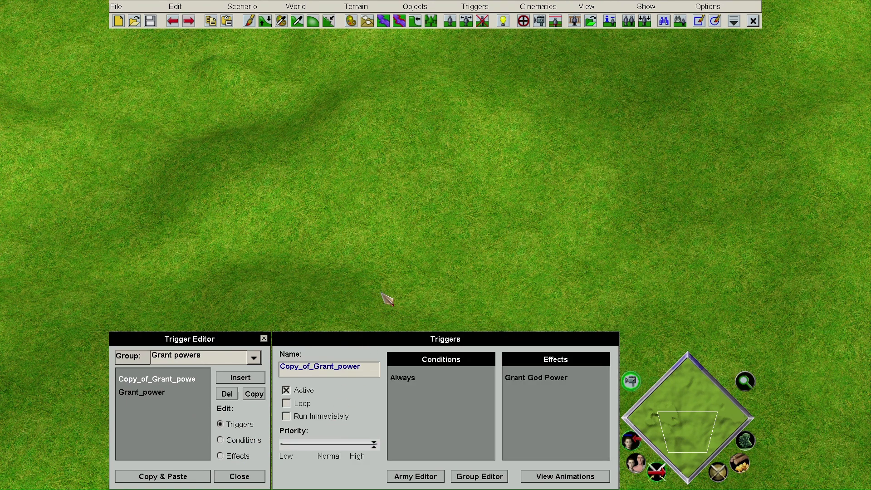